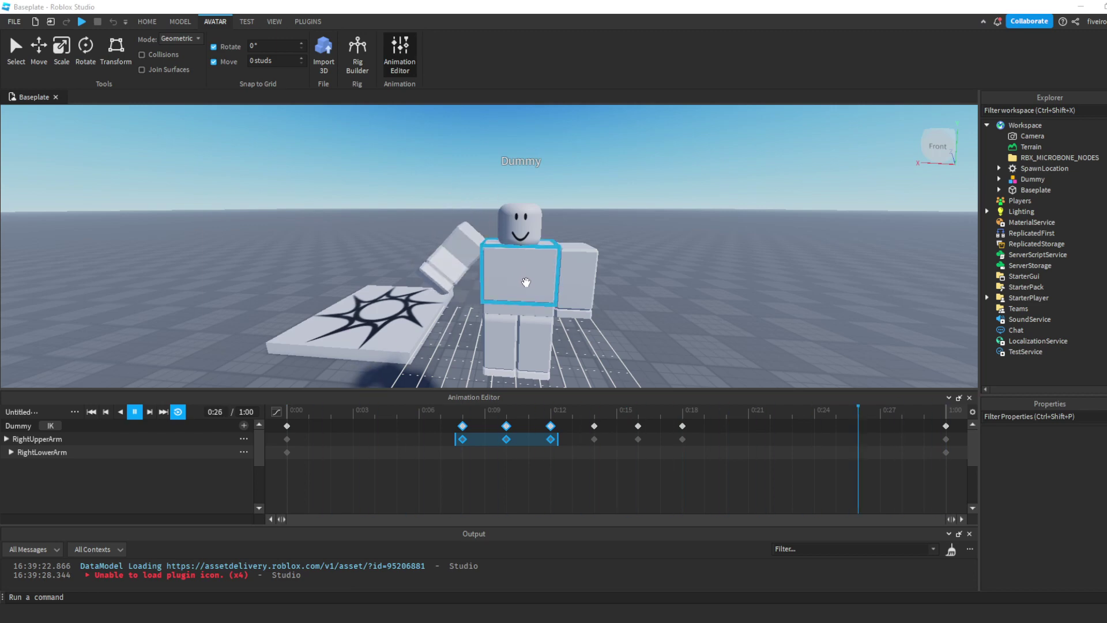
# - Close the Animation Editor and delete the existing Dummy rig from the workspace
pyautogui.click(970, 397)
pyautogui.click(564, 329)
pyautogui.press('Delete')
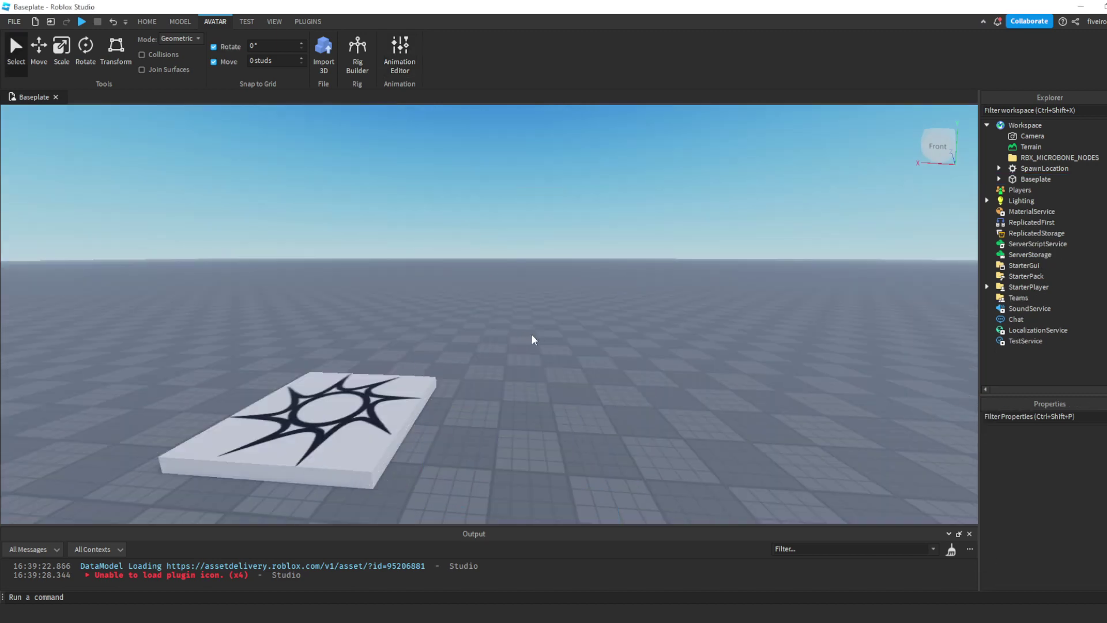
pyautogui.moveTo(538, 335); pyautogui.dragTo(540, 335, button='right')
pyautogui.scroll(3, 540, 334)
pyautogui.scroll(-4, 540, 334)
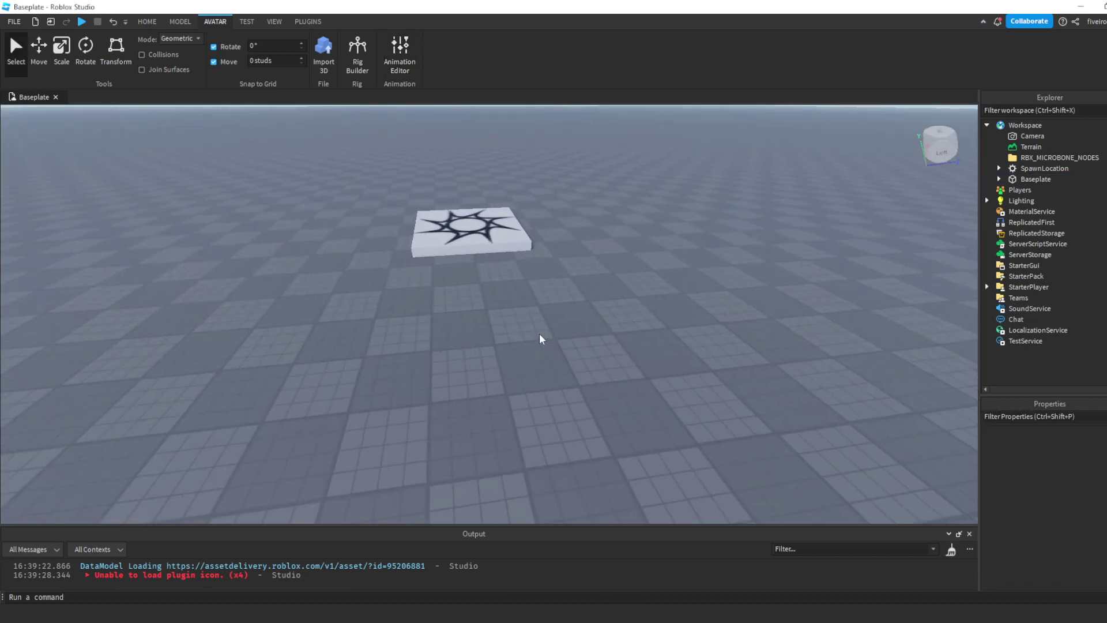
pyautogui.click(151, 22)
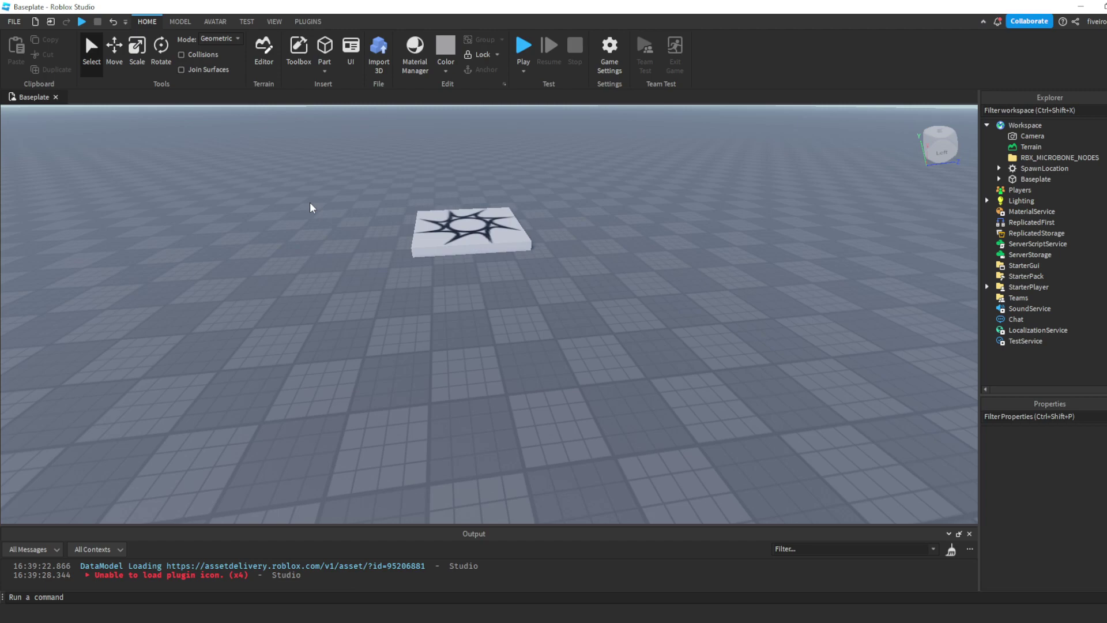
pyautogui.press('w')
pyautogui.moveTo(319, 227); pyautogui.dragTo(299, 200, button='right')
pyautogui.press('s')
pyautogui.press('w')
pyautogui.press('s')
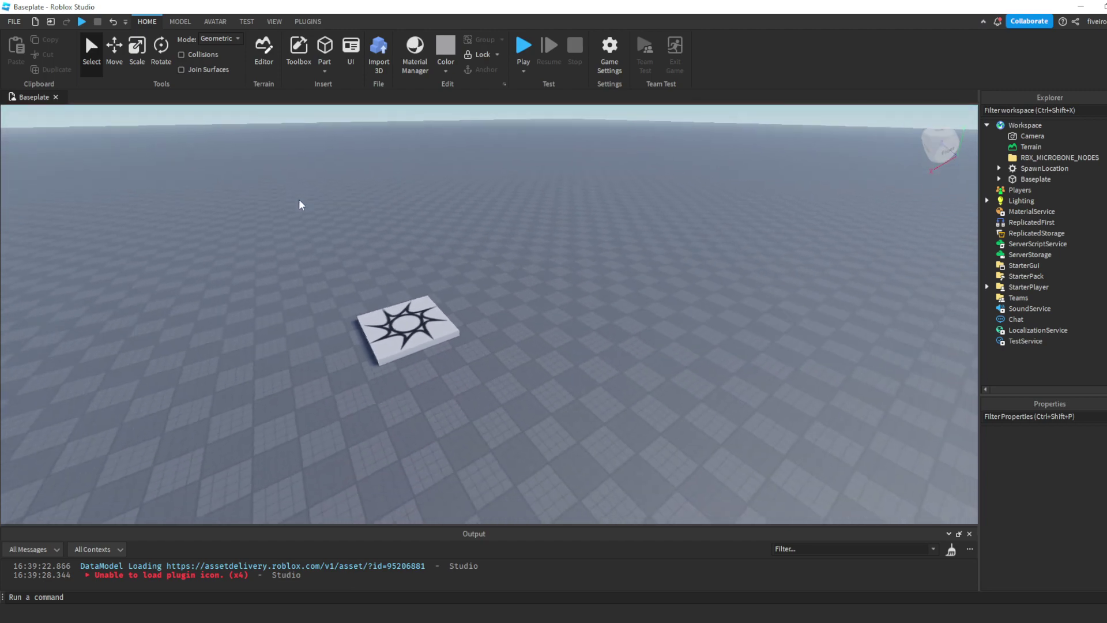
pyautogui.press('w')
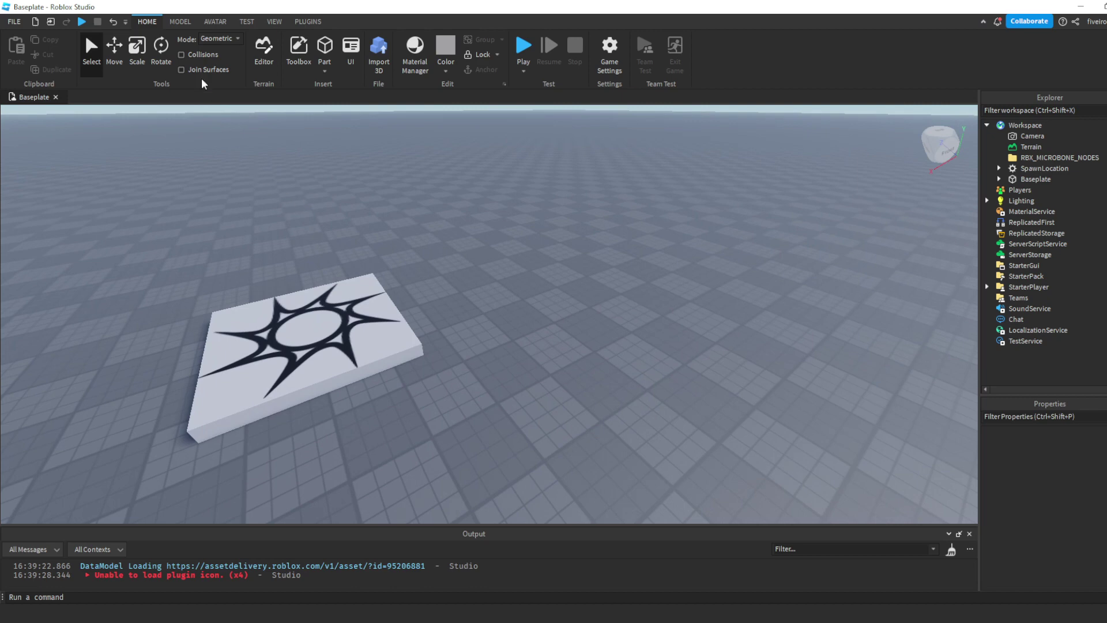
pyautogui.click(301, 22)
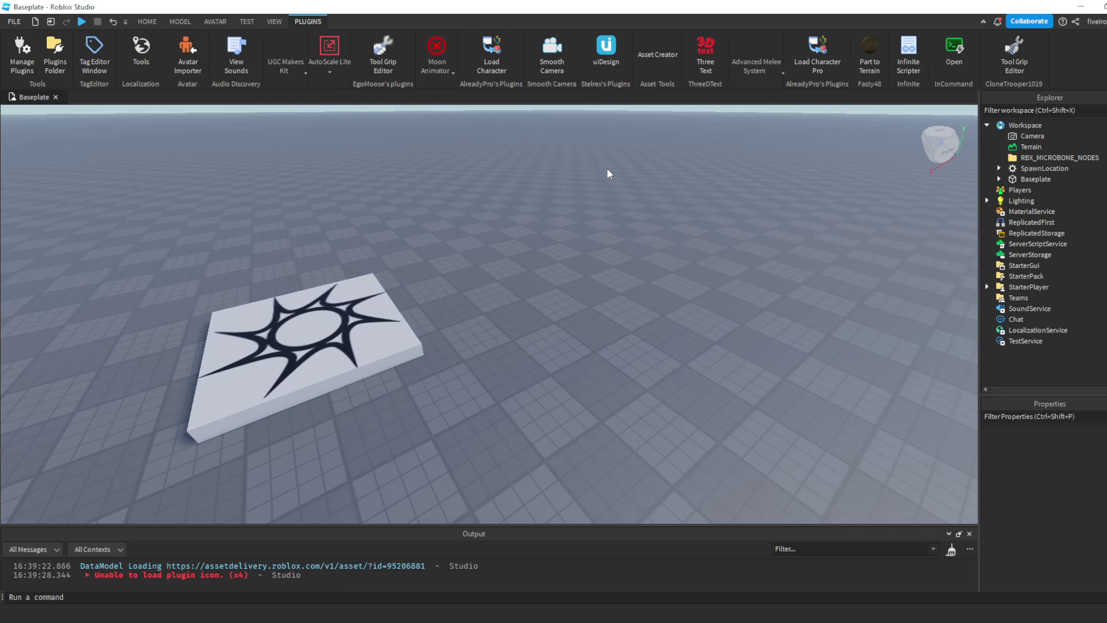
# - Insert an R15 Block Rig with the Rig Builder
pyautogui.click(214, 22)
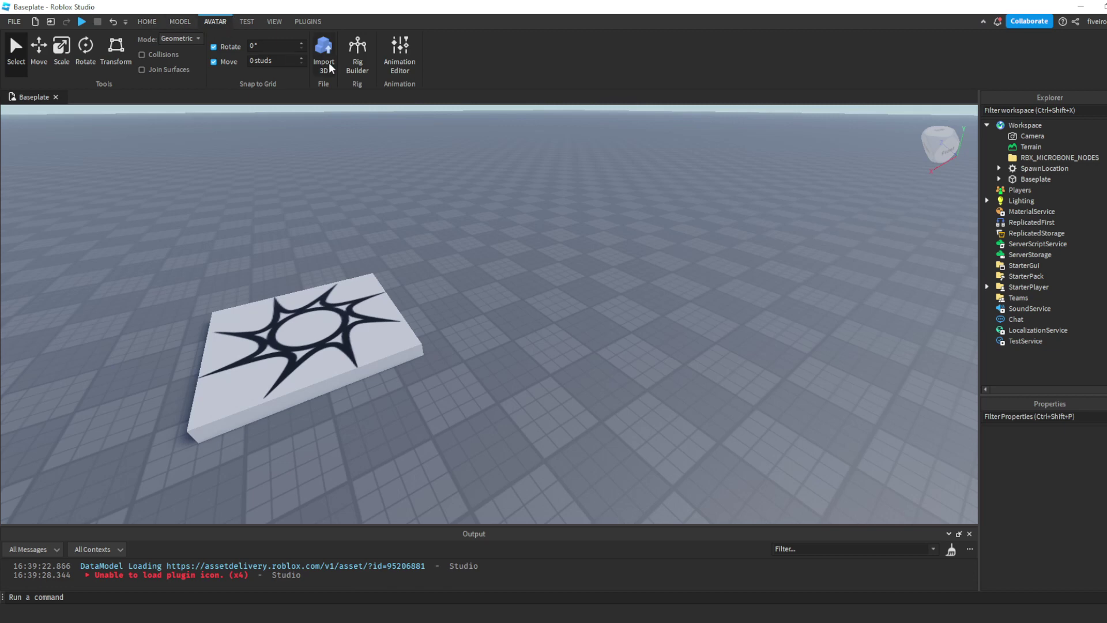
pyautogui.click(353, 66)
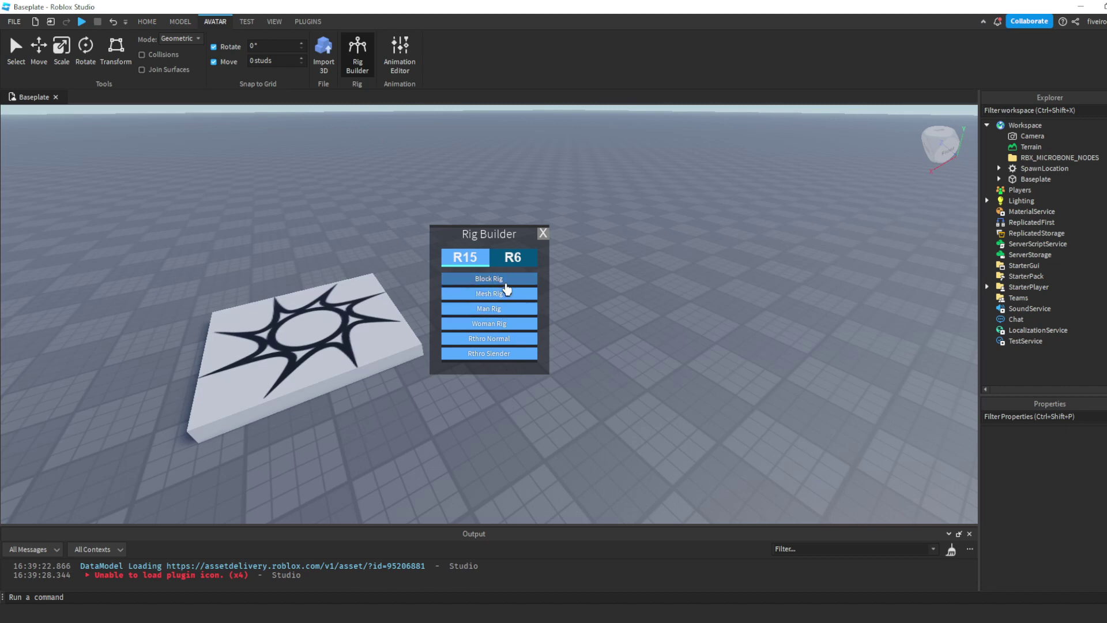
pyautogui.click(506, 283)
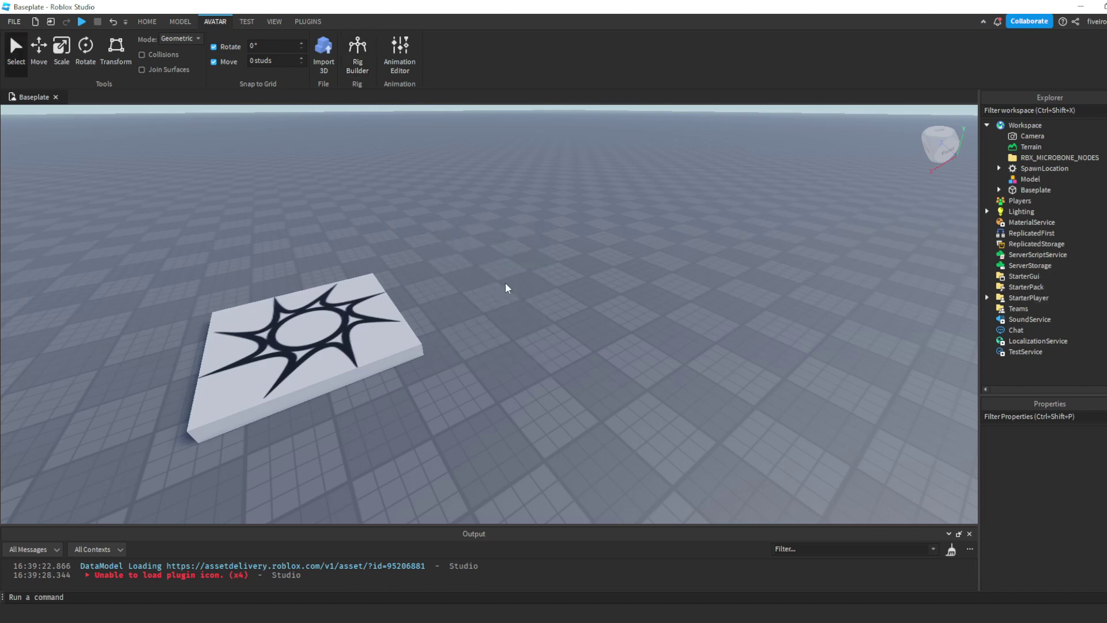
# - Move the R15 dummy across the baseplate to about position -30, 3, 3.5
pyautogui.press('f')
pyautogui.scroll(-5, 504, 323)
pyautogui.press('d')
pyautogui.moveTo(504, 324); pyautogui.dragTo(480, 341)
pyautogui.press('f')
pyautogui.moveTo(480, 341); pyautogui.dragTo(484, 339, button='right')
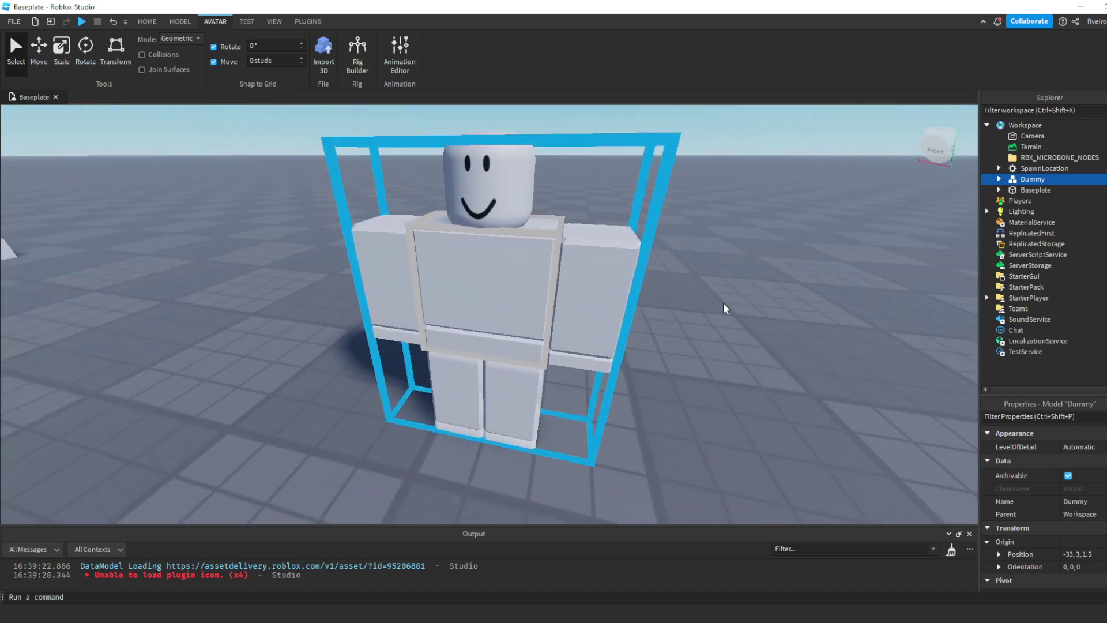
pyautogui.click(723, 304)
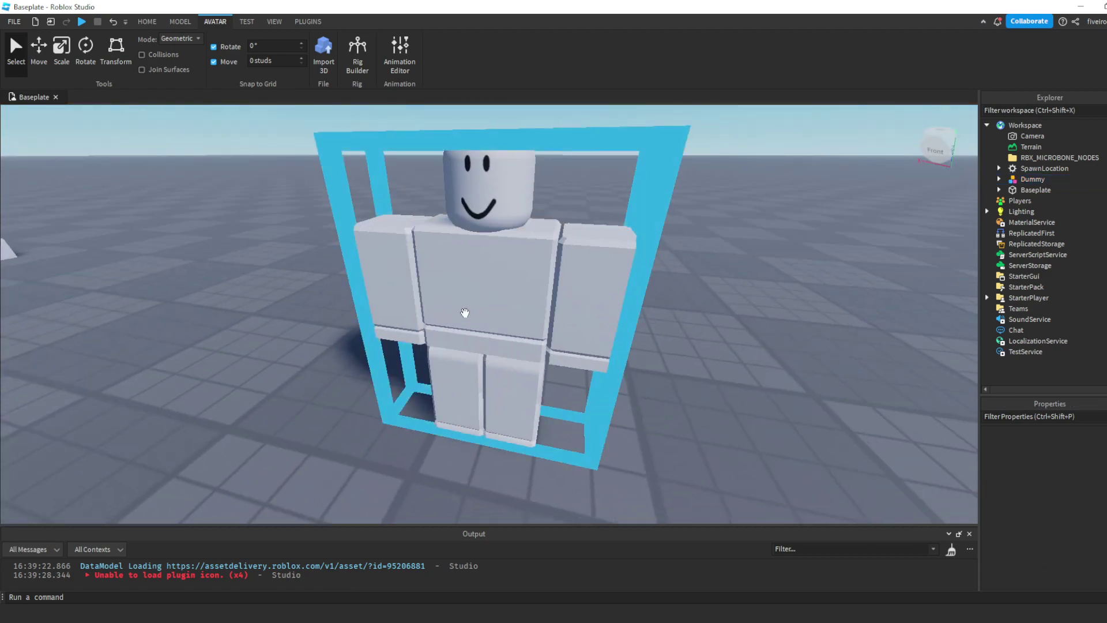
pyautogui.moveTo(465, 313); pyautogui.dragTo(413, 353)
pyautogui.scroll(-4, 486, 362)
pyautogui.click(486, 362)
pyautogui.press('d')
# - Insert an R6 Block Rig beside the R15 dummy and delete it again
pyautogui.click(358, 54)
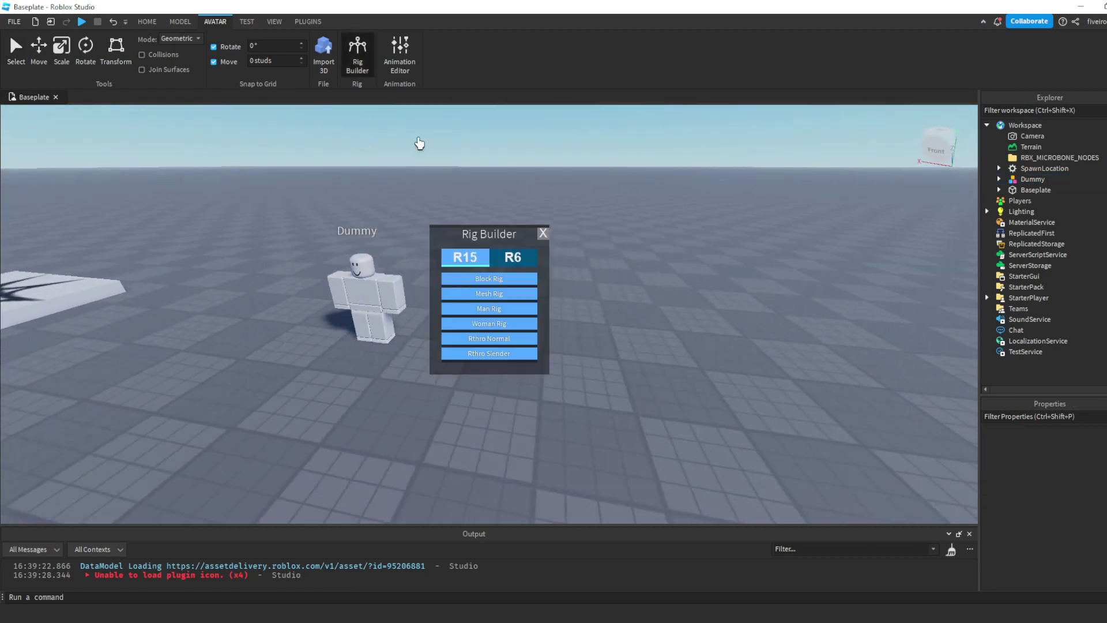
pyautogui.click(512, 257)
pyautogui.click(510, 279)
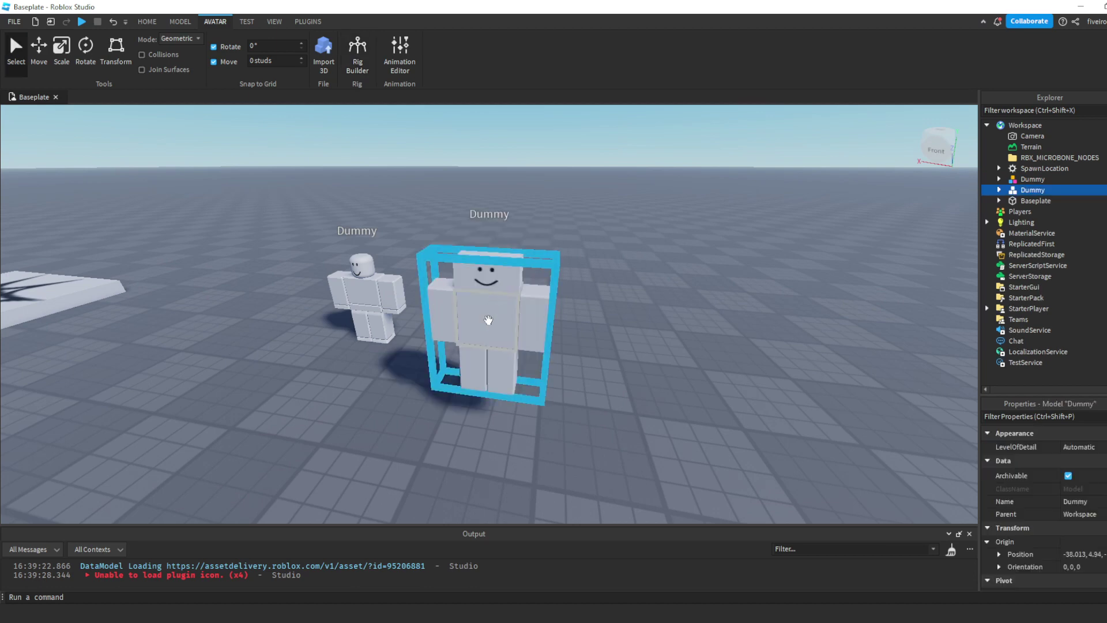
pyautogui.moveTo(505, 358); pyautogui.dragTo(349, 305)
pyautogui.press('Delete')
# - Open the Animation Editor for the R15 dummy and create an animation named "Wave Animation"
pyautogui.click(349, 305)
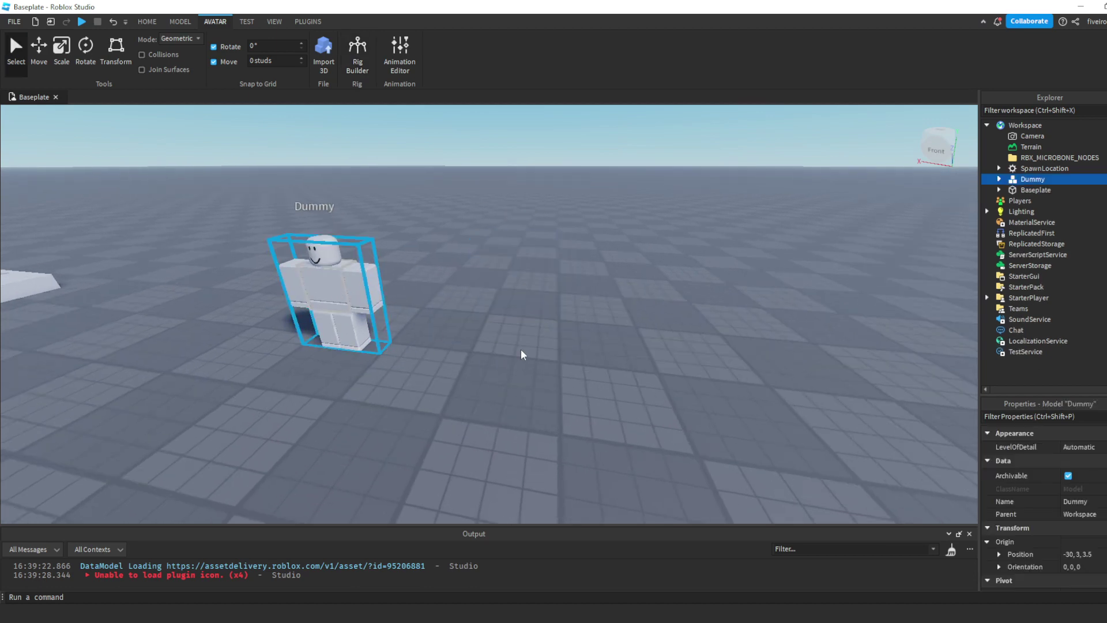
pyautogui.press('f')
pyautogui.moveTo(521, 351); pyautogui.dragTo(523, 350, button='right')
pyautogui.scroll(-5, 523, 350)
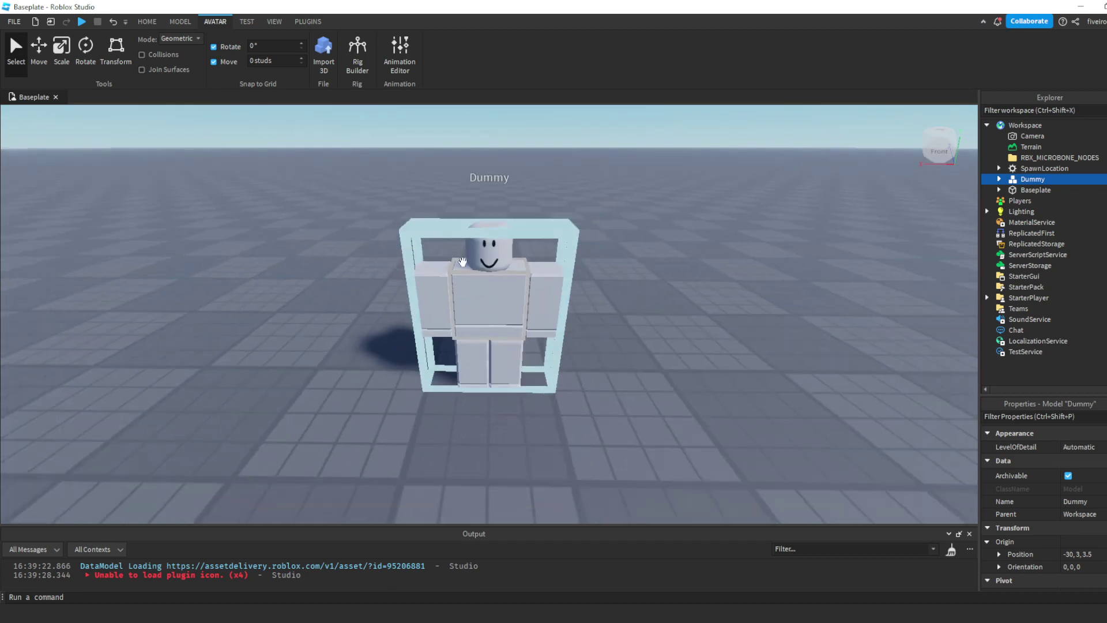
pyautogui.moveTo(413, 161); pyautogui.dragTo(413, 161, button='right')
pyautogui.scroll(3, 413, 161)
pyautogui.click(413, 176)
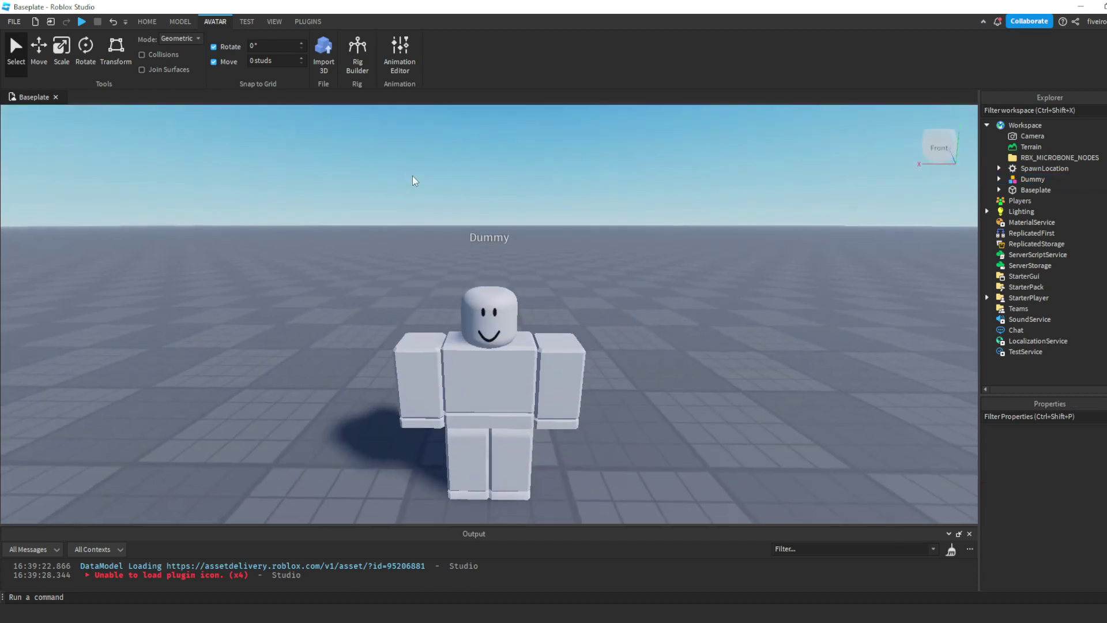
pyautogui.click(392, 55)
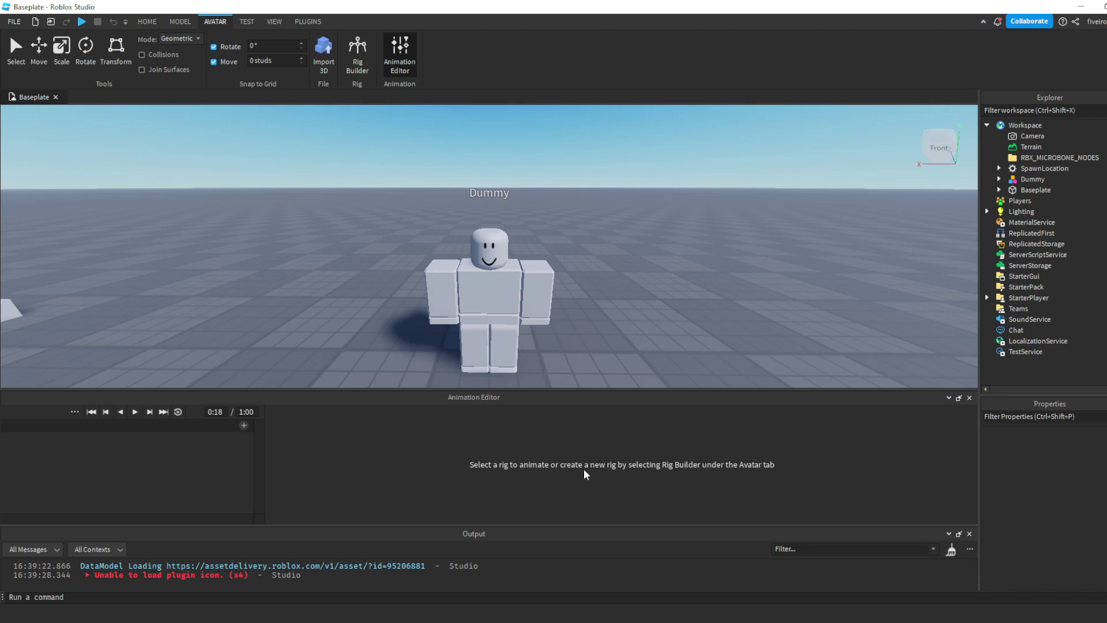
pyautogui.click(500, 306)
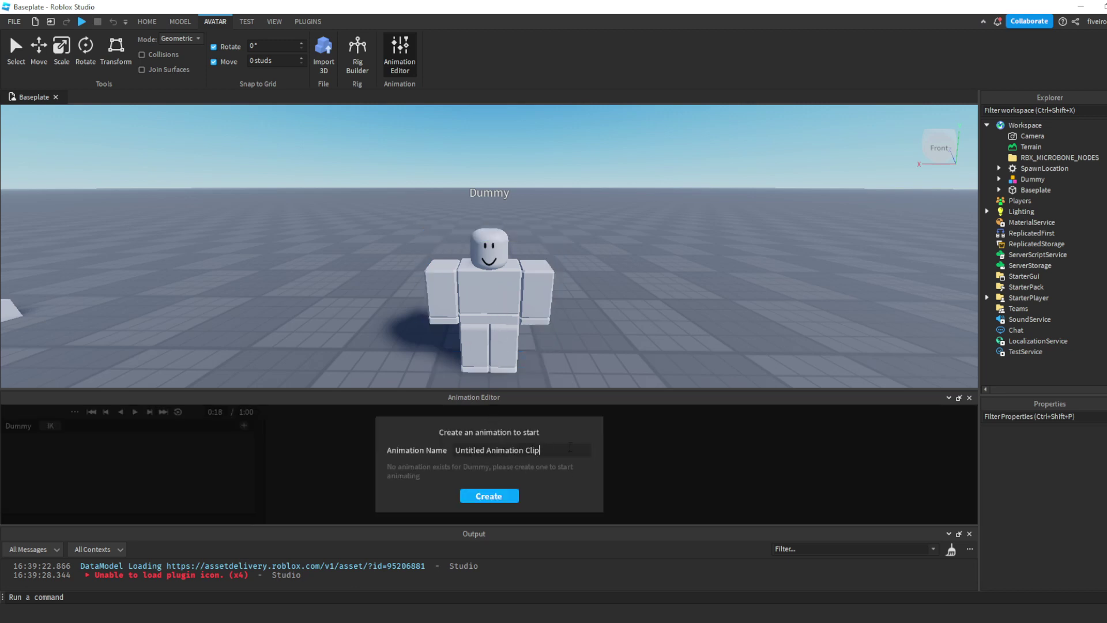
pyautogui.moveTo(570, 447); pyautogui.dragTo(382, 457)
pyautogui.write('Wave Animation')
pyautogui.click(488, 497)
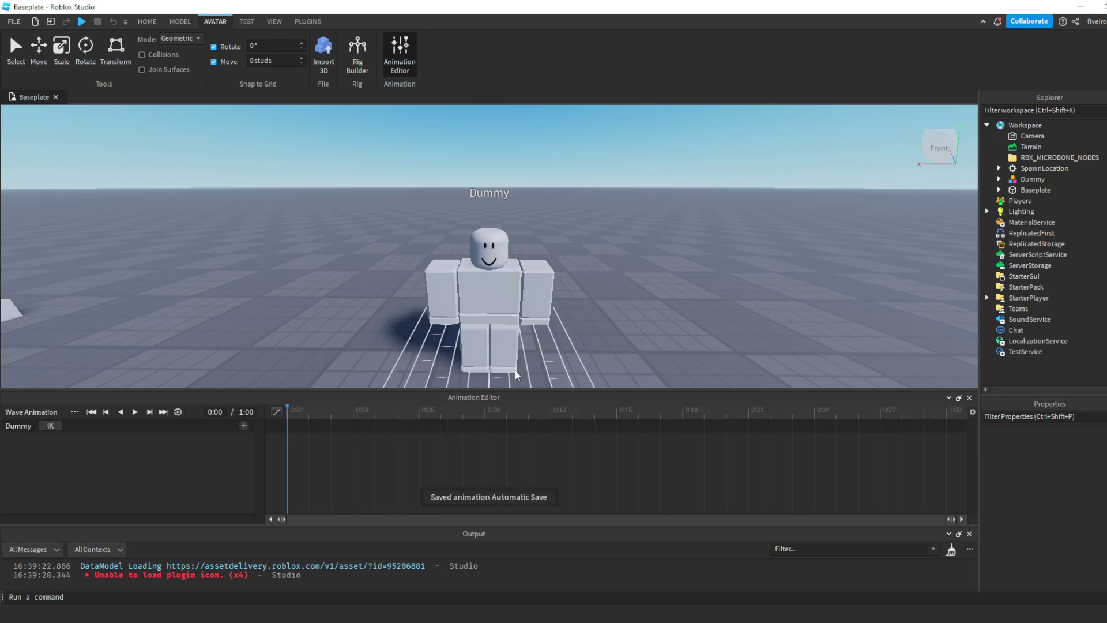
# - Look over the dummy from several distances and scrub the playhead through the empty timeline back to 0:00
pyautogui.scroll(5, 505, 334)
pyautogui.scroll(-2, 505, 333)
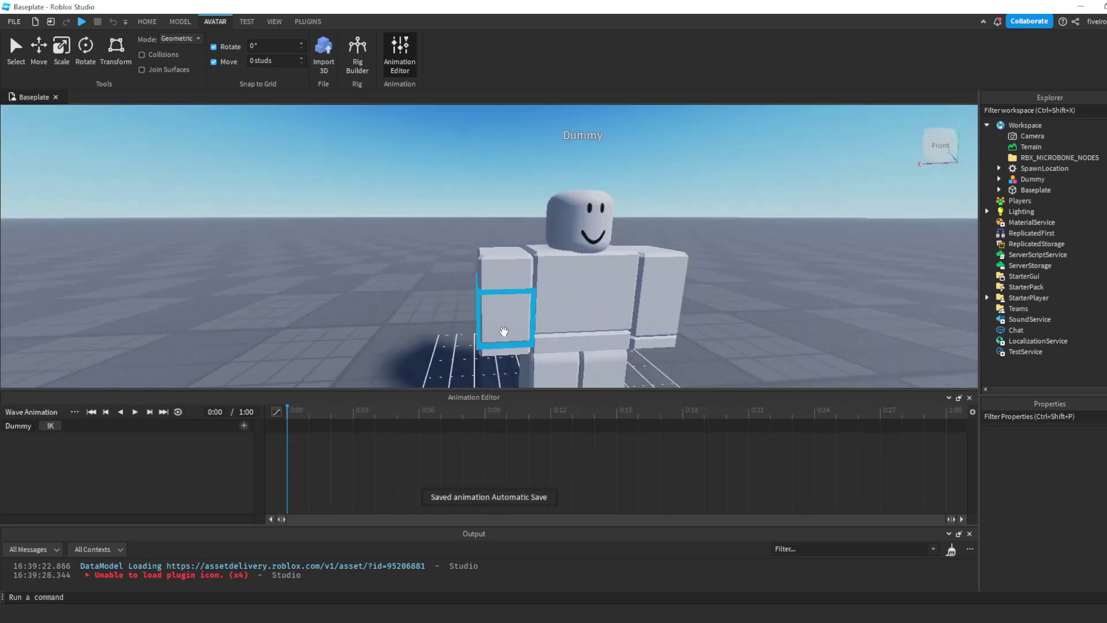
pyautogui.scroll(-4, 504, 331)
pyautogui.moveTo(504, 331); pyautogui.dragTo(504, 331, button='right')
pyautogui.scroll(4, 504, 331)
pyautogui.scroll(2, 504, 331)
pyautogui.scroll(-4, 504, 331)
pyautogui.scroll(-2, 504, 331)
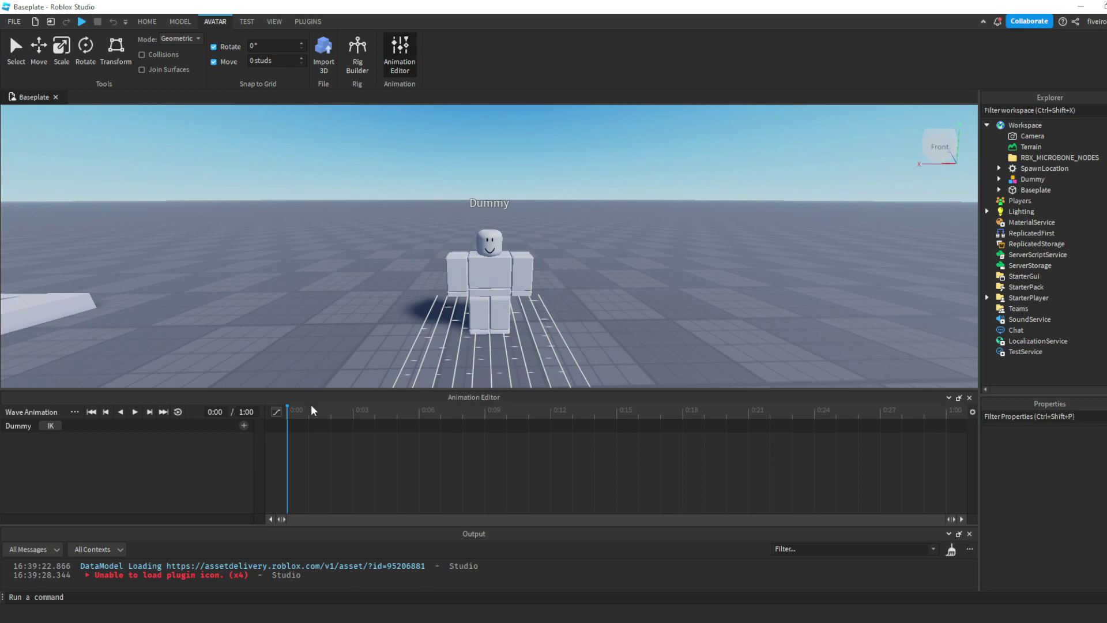
pyautogui.moveTo(296, 412); pyautogui.dragTo(1007, 438)
pyautogui.moveTo(299, 417); pyautogui.dragTo(287, 438)
# - Try a timeline length of 3:00 and restore it to 1:00
pyautogui.doubleClick(242, 411)
pyautogui.write('3')
pyautogui.press('Return')
pyautogui.doubleClick(242, 412)
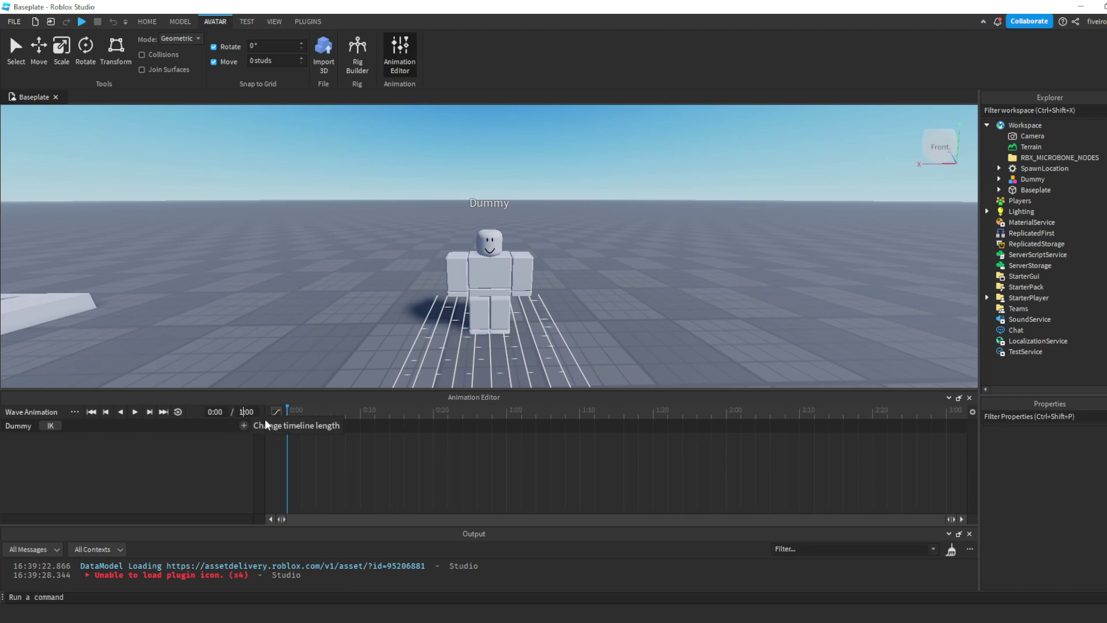
pyautogui.write('1')
pyautogui.press('Return')
pyautogui.moveTo(308, 413); pyautogui.dragTo(251, 439)
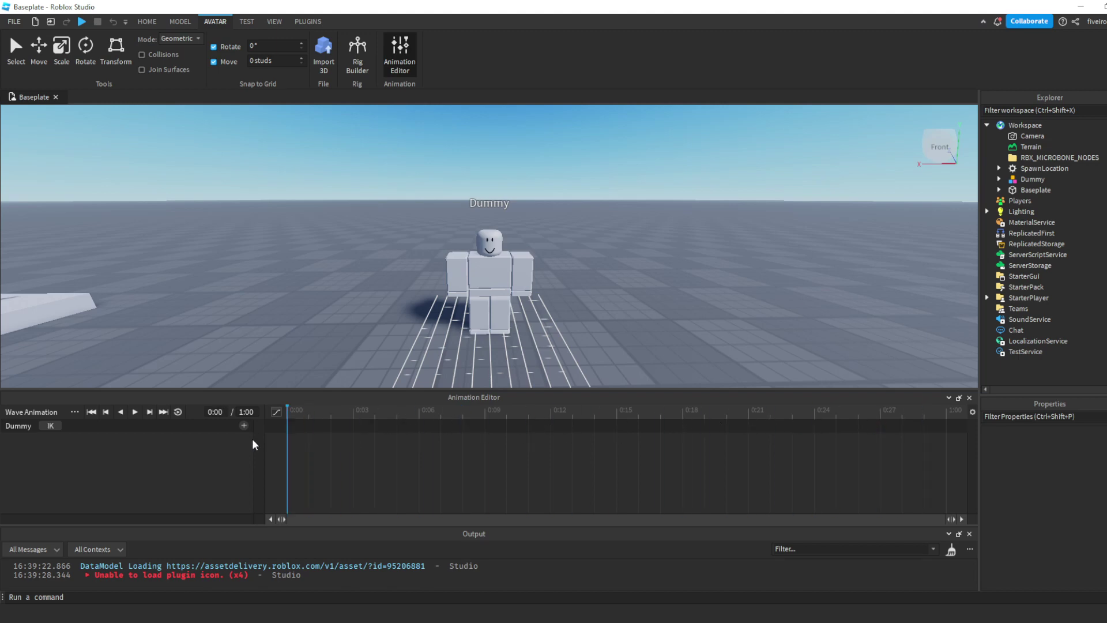
# - Rotate the dummy's right upper arm slightly outward from the torso at 0:00
pyautogui.scroll(5, 230, 361)
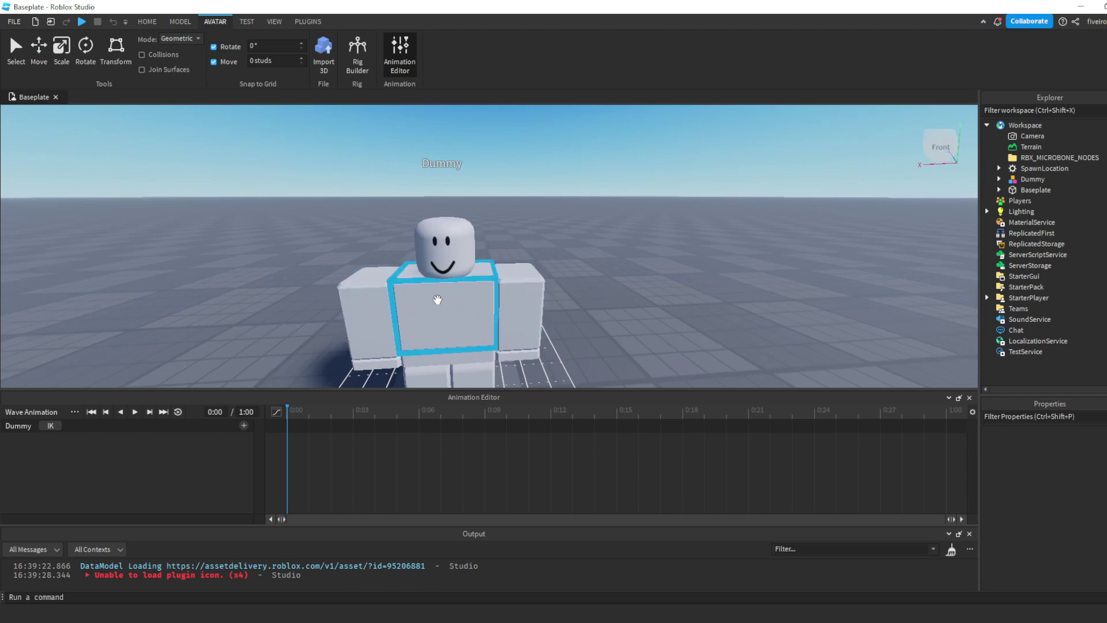
pyautogui.click(359, 296)
pyautogui.moveTo(420, 346); pyautogui.dragTo(423, 346, button='right')
pyautogui.scroll(1, 423, 346)
pyautogui.scroll(-3, 424, 346)
pyautogui.scroll(2, 423, 345)
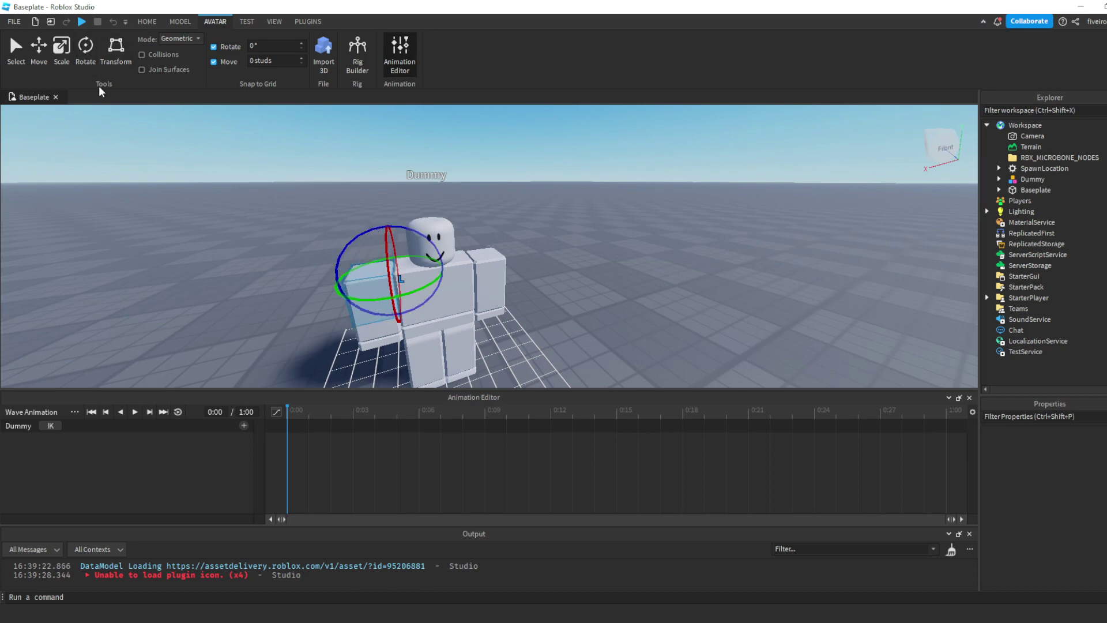
pyautogui.moveTo(398, 291); pyautogui.dragTo(400, 292, button='right')
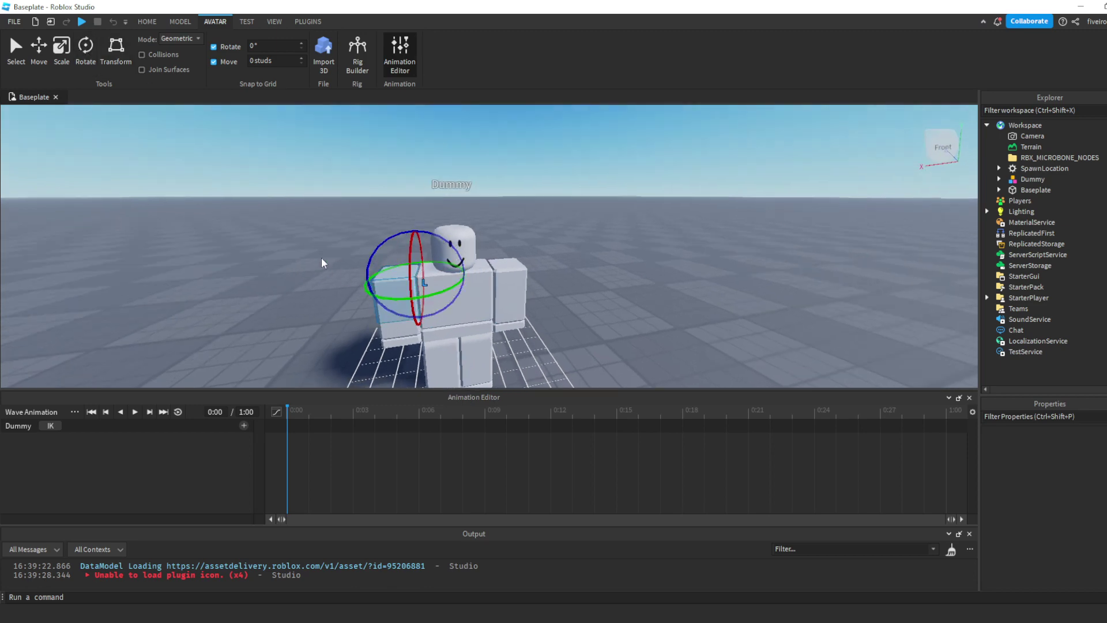
pyautogui.scroll(5, 296, 251)
pyautogui.scroll(-3, 296, 252)
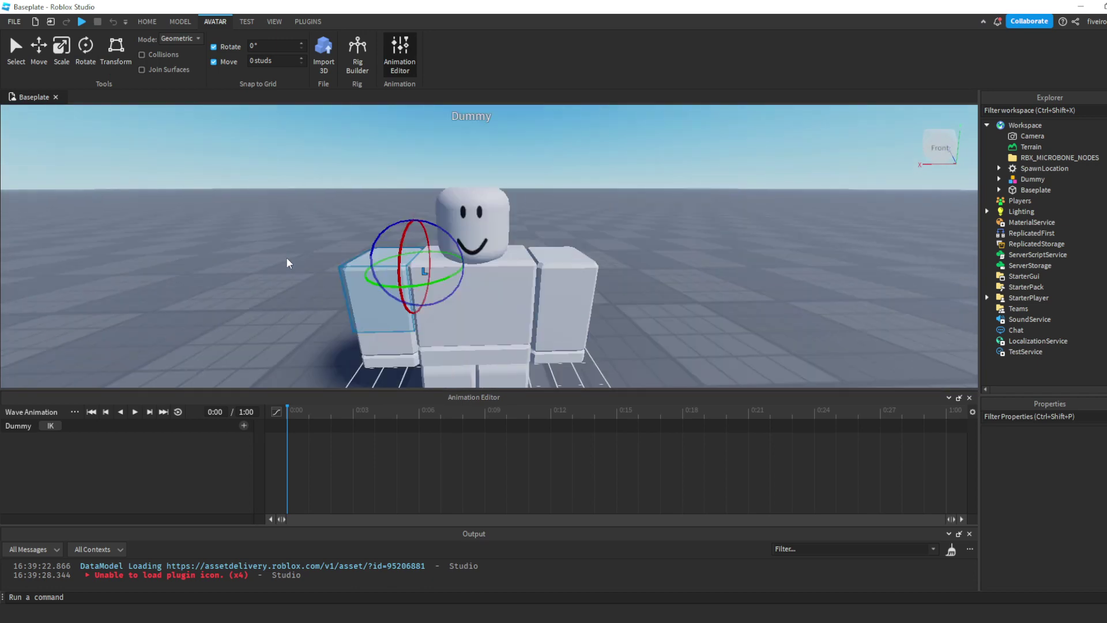
pyautogui.scroll(2, 296, 257)
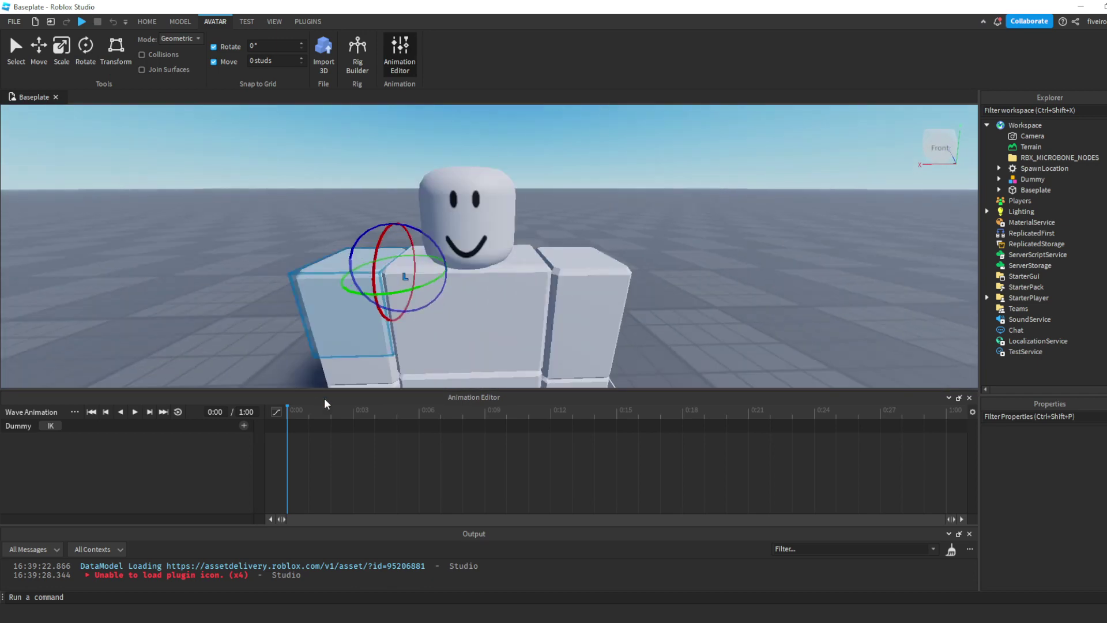
pyautogui.moveTo(323, 316); pyautogui.dragTo(320, 315, button='right')
pyautogui.scroll(-3, 321, 316)
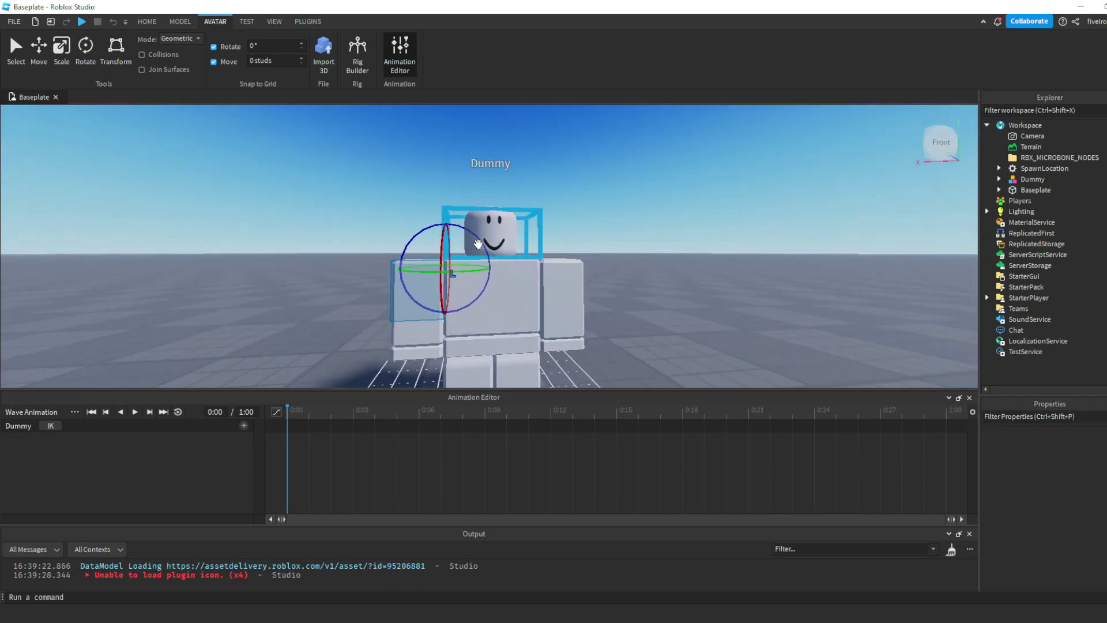
pyautogui.moveTo(481, 247); pyautogui.dragTo(536, 292)
# - Rotate the dummy's left upper arm slightly outward at 0:00 to mirror the right arm
pyautogui.click(562, 291)
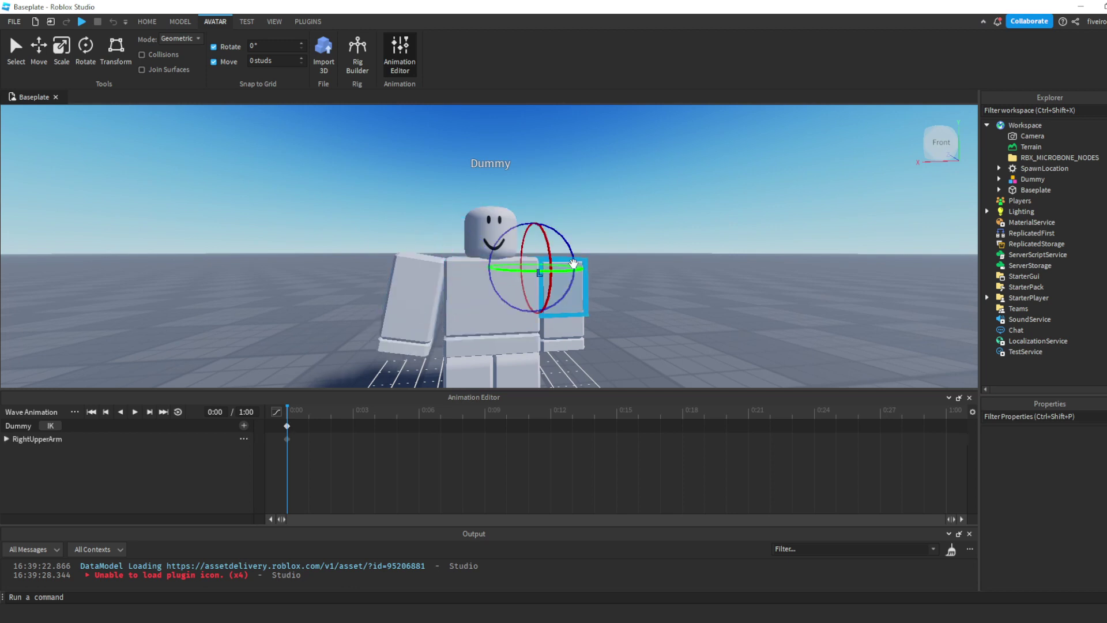
pyautogui.moveTo(575, 239); pyautogui.dragTo(564, 233)
pyautogui.moveTo(690, 273); pyautogui.dragTo(691, 282, button='right')
pyautogui.scroll(-1, 687, 274)
pyautogui.click(687, 275)
pyautogui.scroll(-3, 688, 274)
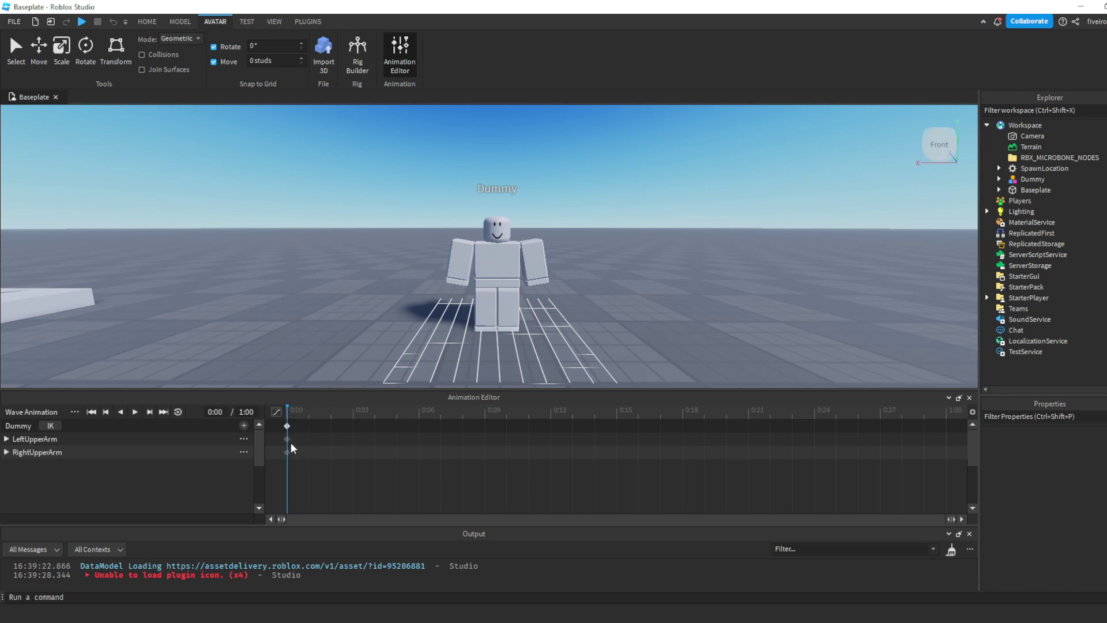
# - Set the playhead to 0:06 and rotate the right upper arm to raise it away from the body
pyautogui.scroll(3, 461, 257)
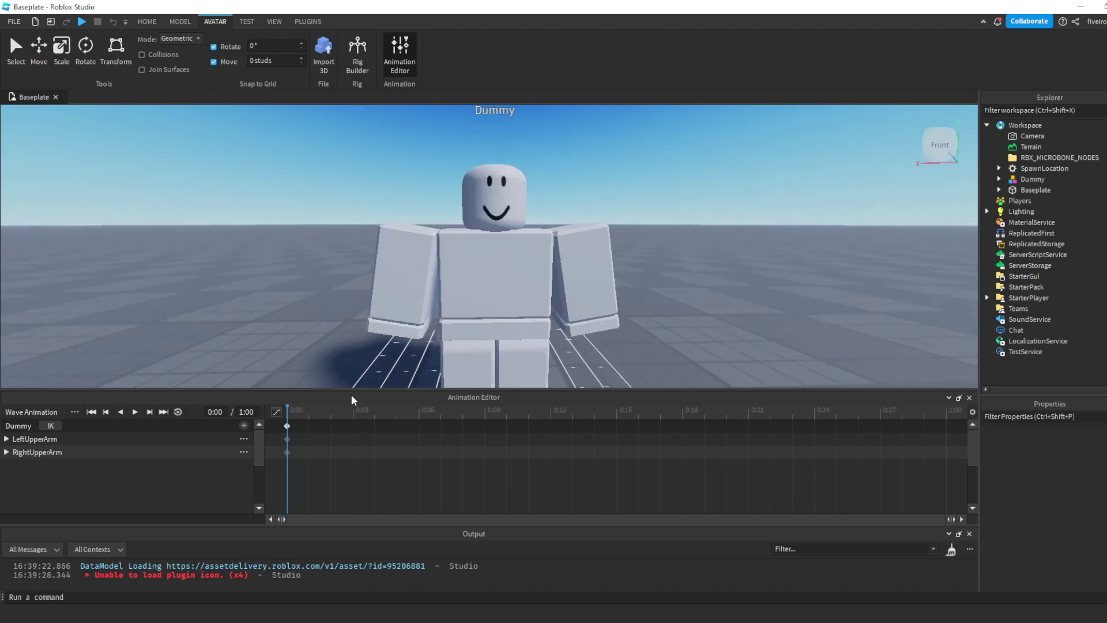
pyautogui.moveTo(311, 420); pyautogui.dragTo(419, 424)
pyautogui.click(413, 243)
pyautogui.moveTo(471, 206); pyautogui.dragTo(510, 283)
pyautogui.click(472, 278)
pyautogui.moveTo(475, 282); pyautogui.dragTo(476, 283, button='right')
pyautogui.click(461, 267)
pyautogui.moveTo(456, 242); pyautogui.dragTo(375, 257)
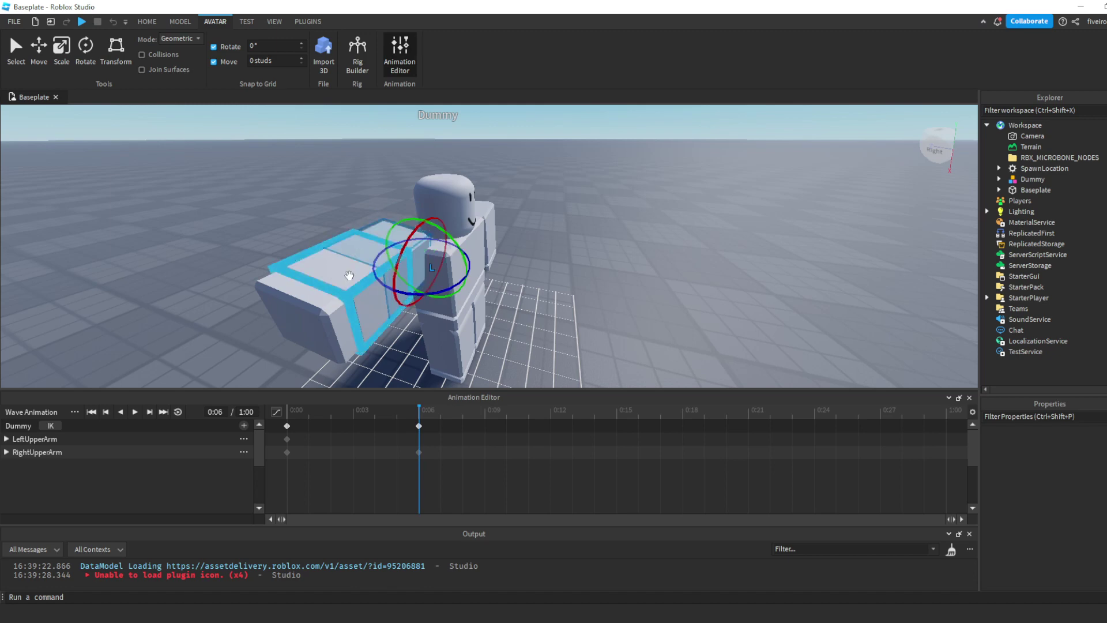
# - Bend the dummy's right lower arm upward at the elbow at 0:06
pyautogui.moveTo(381, 285); pyautogui.dragTo(383, 286, button='right')
pyautogui.moveTo(427, 199); pyautogui.dragTo(466, 230)
pyautogui.click(463, 167)
# - Play back the animation to check the arm-raising motion
pyautogui.scroll(5, 464, 168)
pyautogui.scroll(-5, 465, 170)
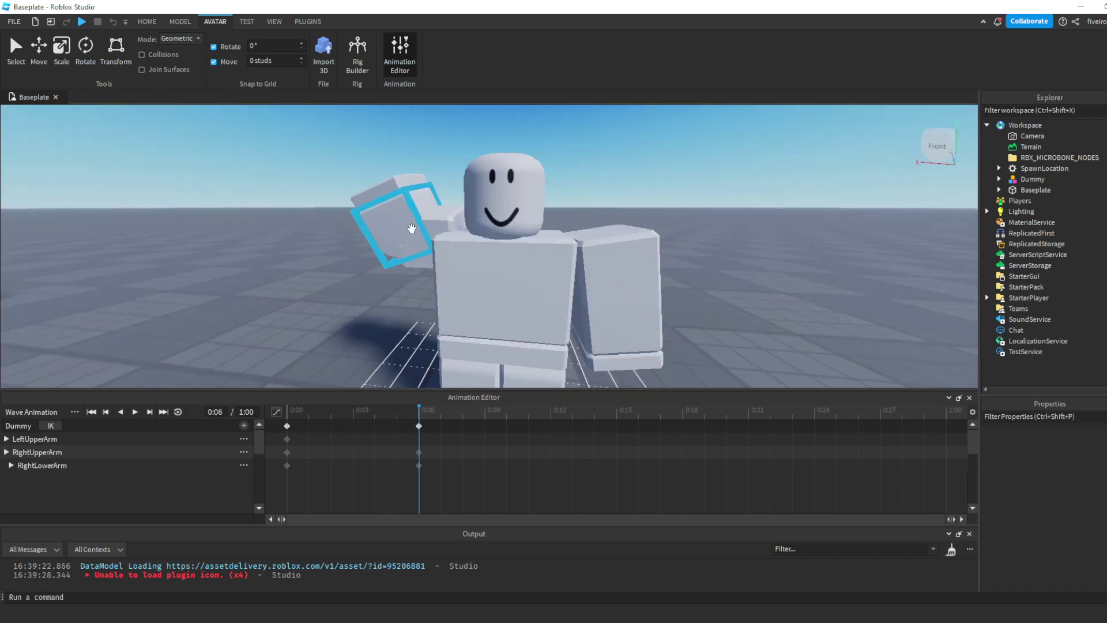
pyautogui.moveTo(418, 245); pyautogui.dragTo(418, 245, button='right')
pyautogui.press('space')
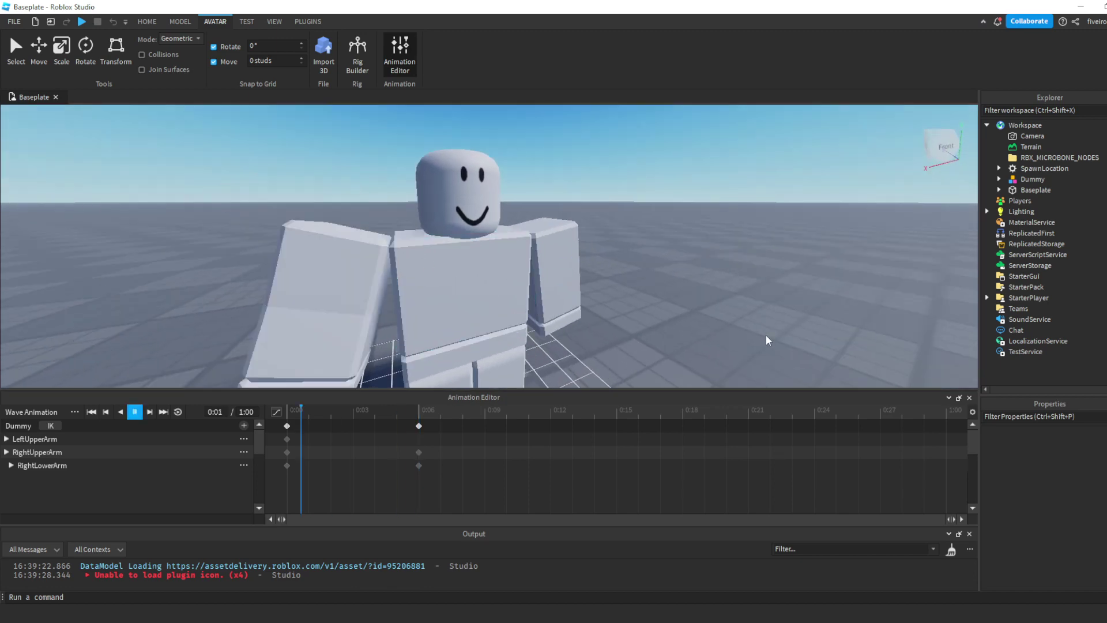
# - Replay the animation several times to review the timing of the arm raise
pyautogui.press('space')
pyautogui.press('space')
pyautogui.press('space')
pyautogui.press('space')
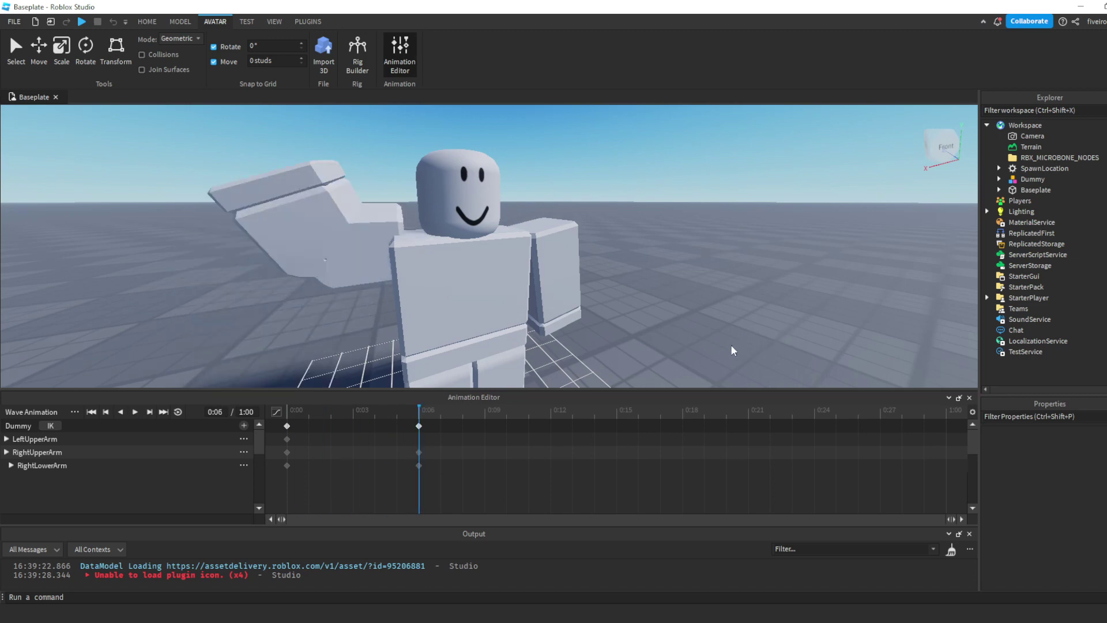
# - Move the raised-arm keyframes at 0:06 to 0:11 and preview the slower arm raise
pyautogui.click(419, 426)
pyautogui.moveTo(412, 414)
pyautogui.mouseDown()
pyautogui.moveTo(441, 421)
pyautogui.moveTo(416, 423)
pyautogui.mouseUp()
pyautogui.moveTo(757, 301); pyautogui.dragTo(757, 301, button='right')
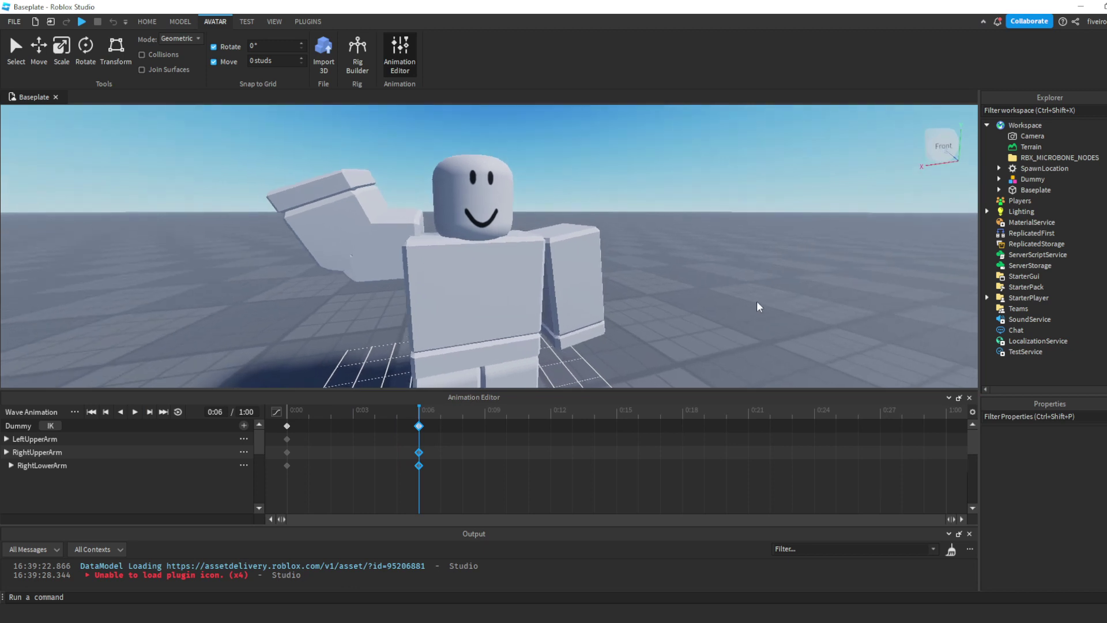
pyautogui.moveTo(406, 430)
pyautogui.mouseDown()
pyautogui.moveTo(318, 413)
pyautogui.moveTo(257, 417)
pyautogui.moveTo(422, 429)
pyautogui.mouseUp()
pyautogui.moveTo(420, 419); pyautogui.dragTo(524, 438)
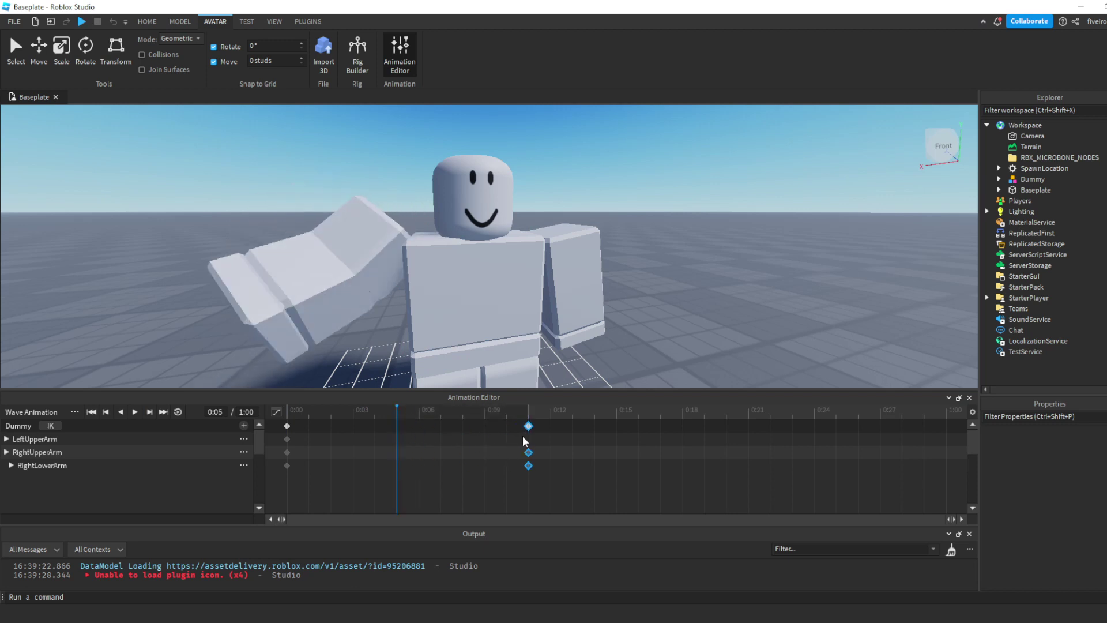
pyautogui.moveTo(410, 410); pyautogui.dragTo(288, 409)
pyautogui.press('space')
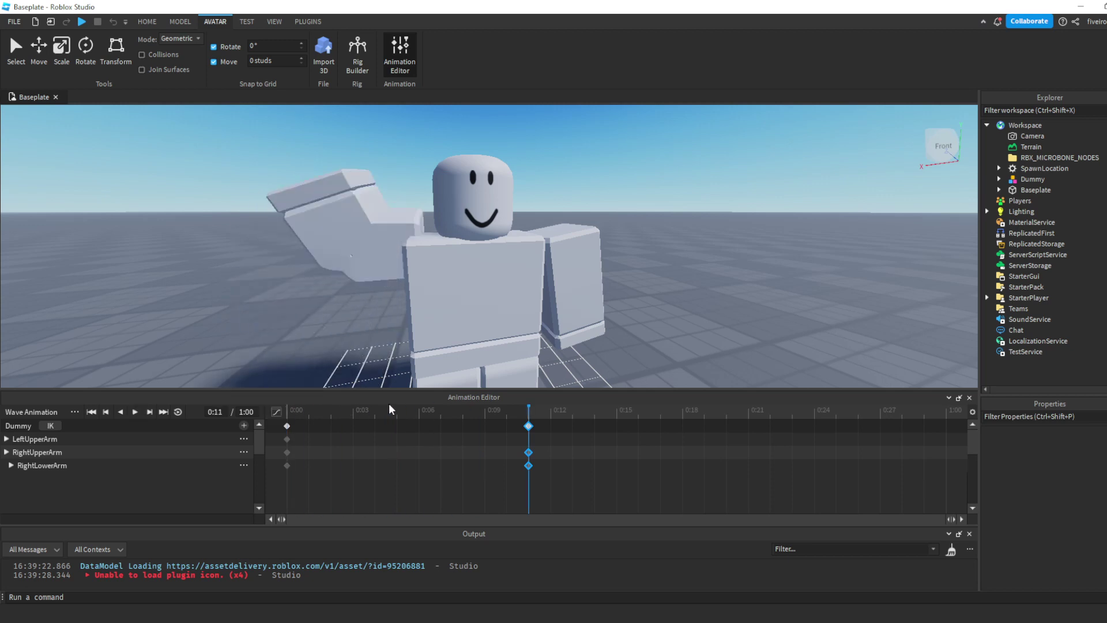
# - Move the raised-arm keyframes to 0:08, previewing the arm raise while adjusting its timing
pyautogui.moveTo(531, 440); pyautogui.dragTo(476, 432)
pyautogui.press('space')
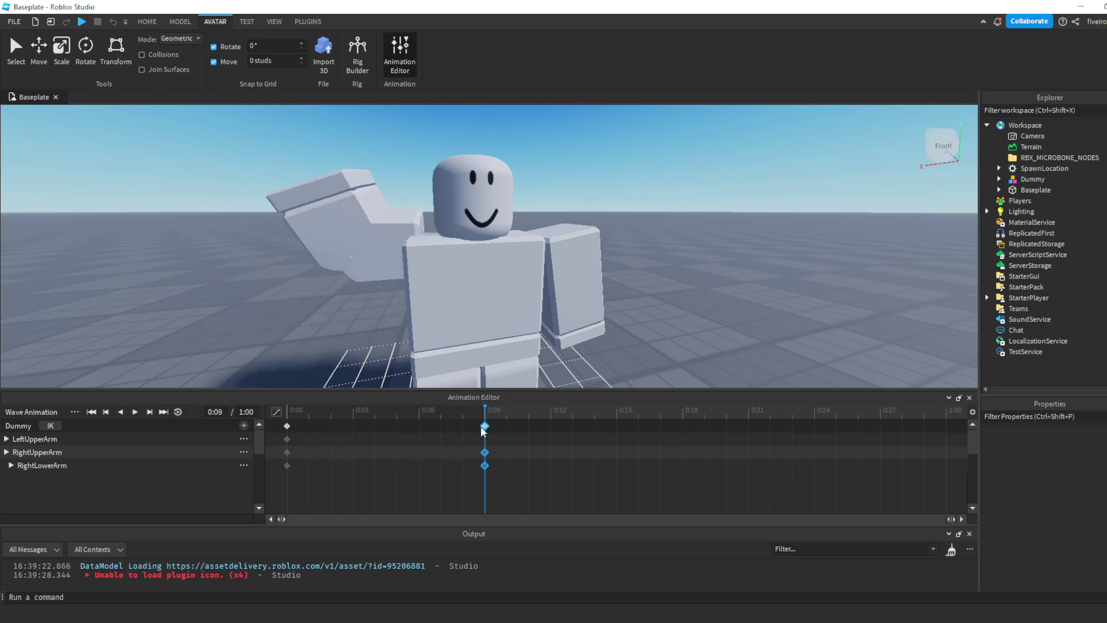
pyautogui.moveTo(482, 427); pyautogui.dragTo(462, 428)
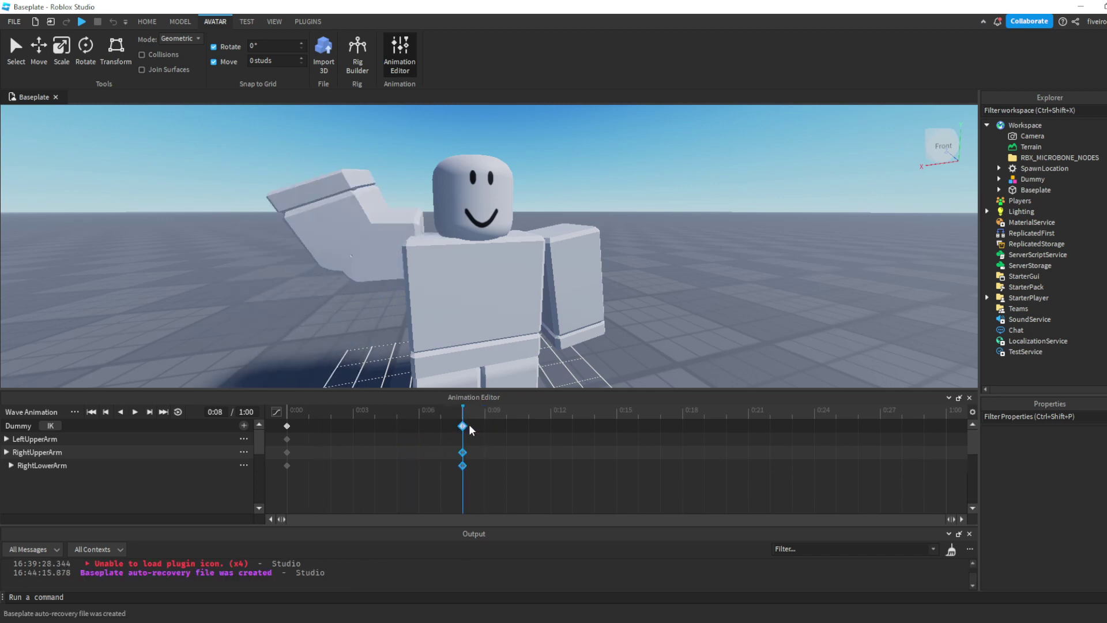
pyautogui.scroll(-3, 613, 304)
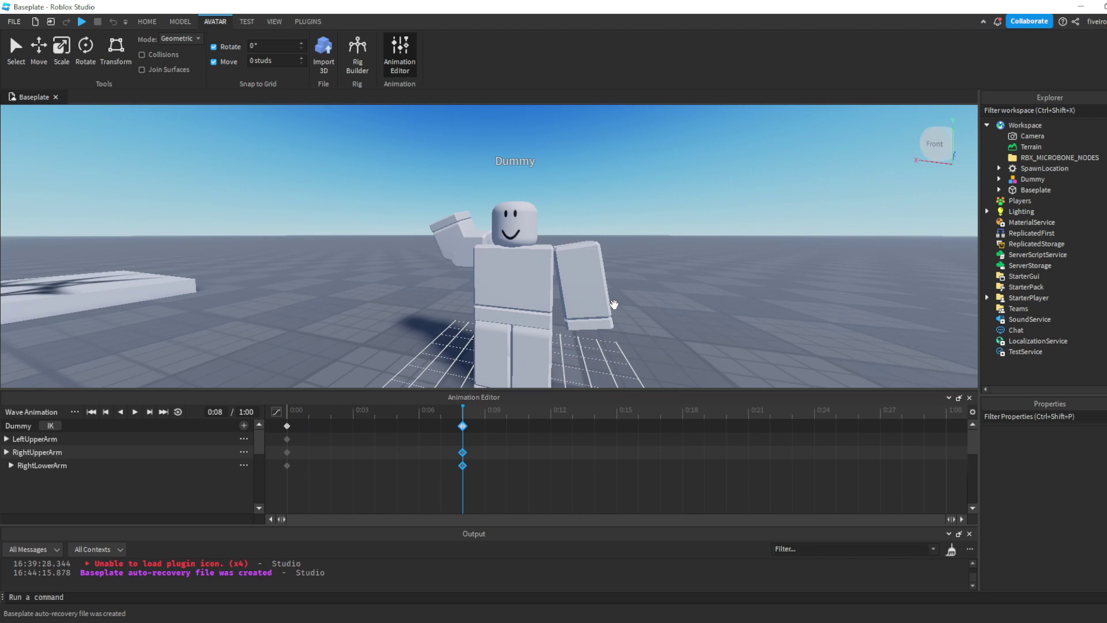
pyautogui.scroll(-2, 614, 304)
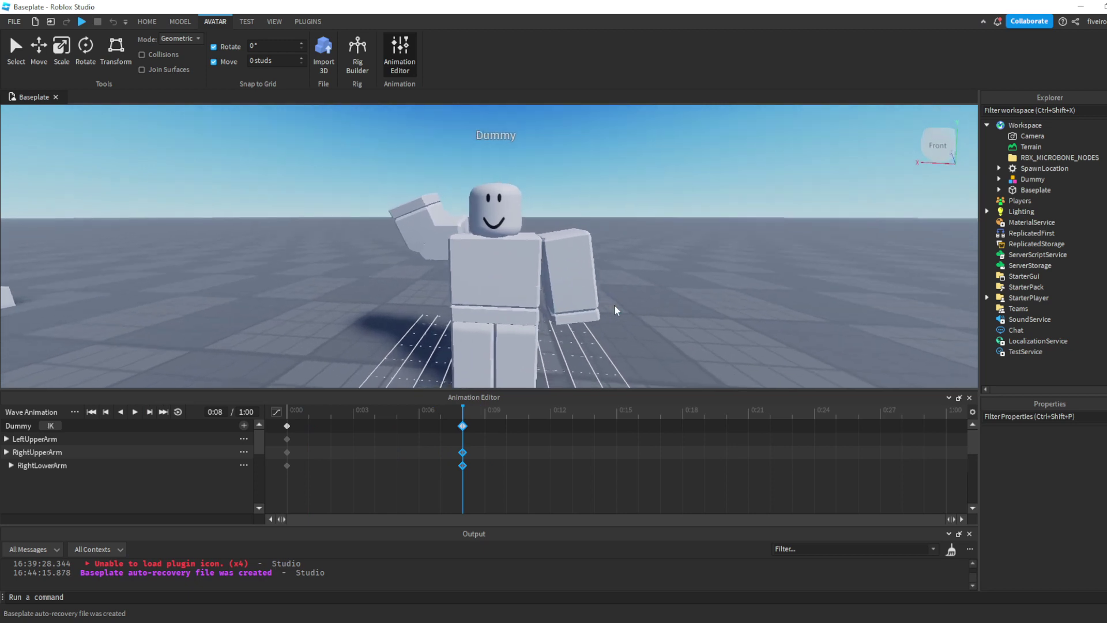
# - At 0:12, rotate the dummy's right upper arm to swing the raised hand inward toward the head
pyautogui.moveTo(462, 410); pyautogui.dragTo(550, 413)
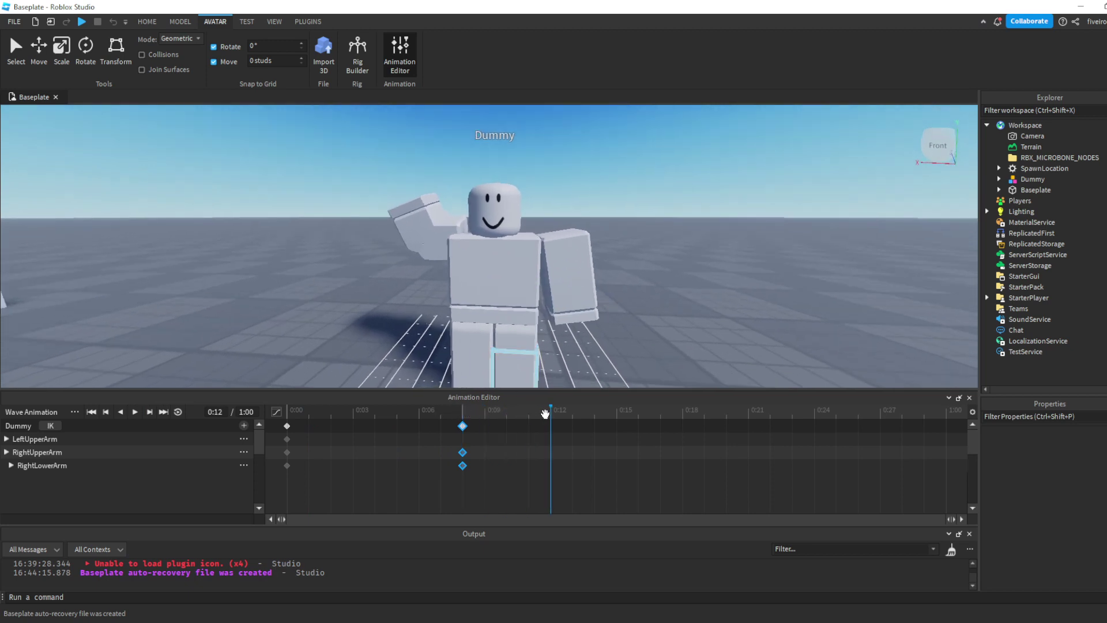
pyautogui.click(447, 234)
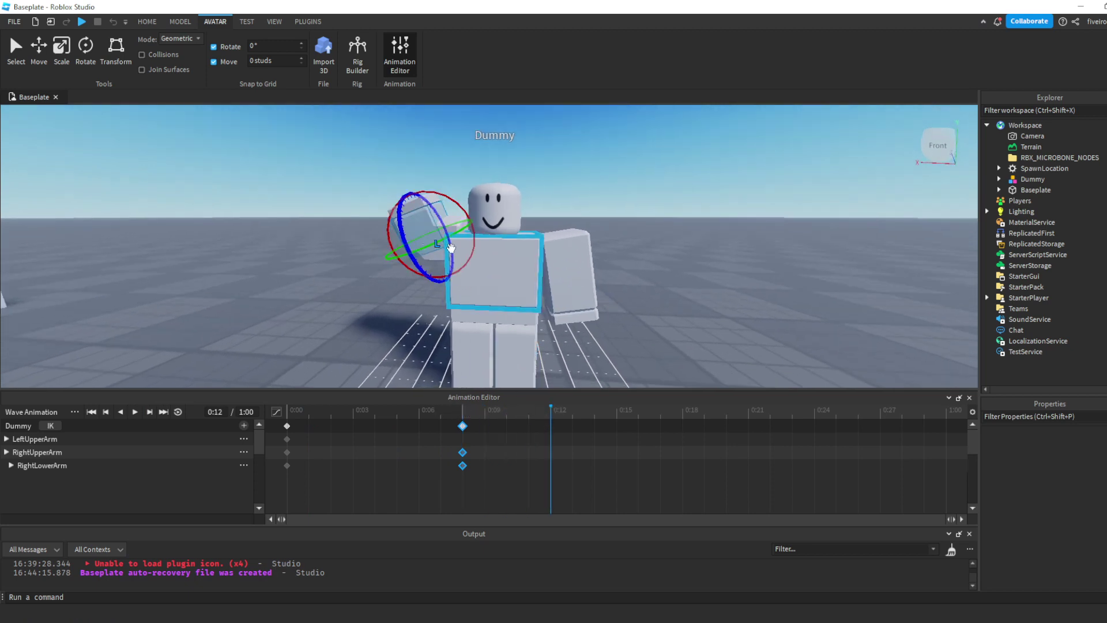
pyautogui.moveTo(484, 245); pyautogui.dragTo(470, 283, button='right')
pyautogui.click(470, 283)
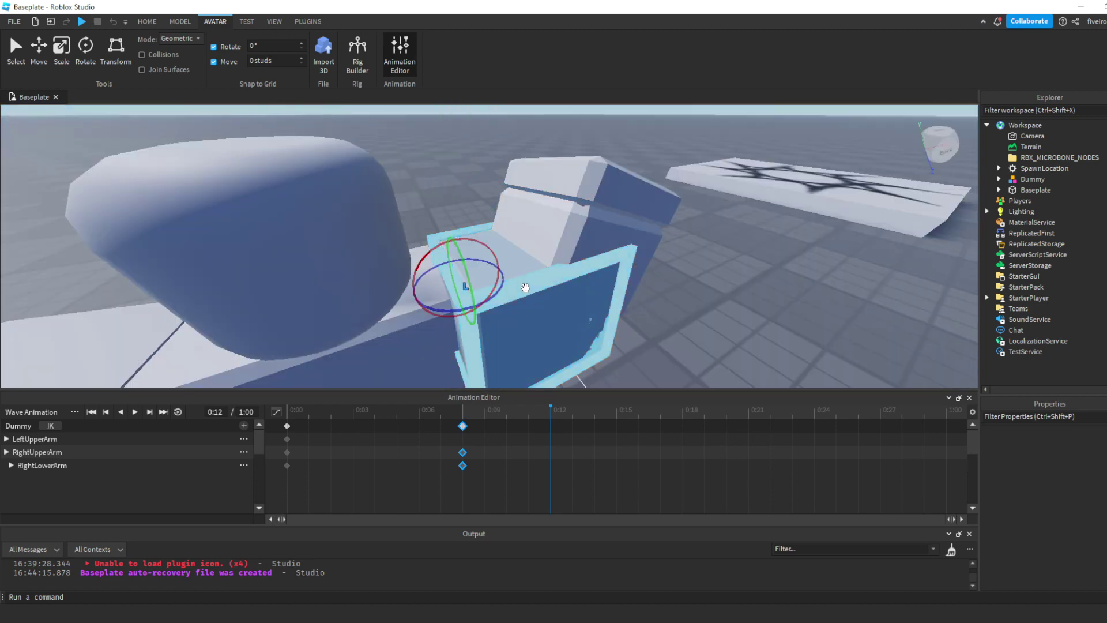
pyautogui.moveTo(486, 244); pyautogui.dragTo(441, 233)
pyautogui.moveTo(484, 263); pyautogui.dragTo(493, 267, button='right')
pyautogui.scroll(-5, 485, 263)
pyautogui.scroll(3, 484, 264)
# - Deselect the arm and inspect the inward wave pose at 0:12 from the front
pyautogui.press('space')
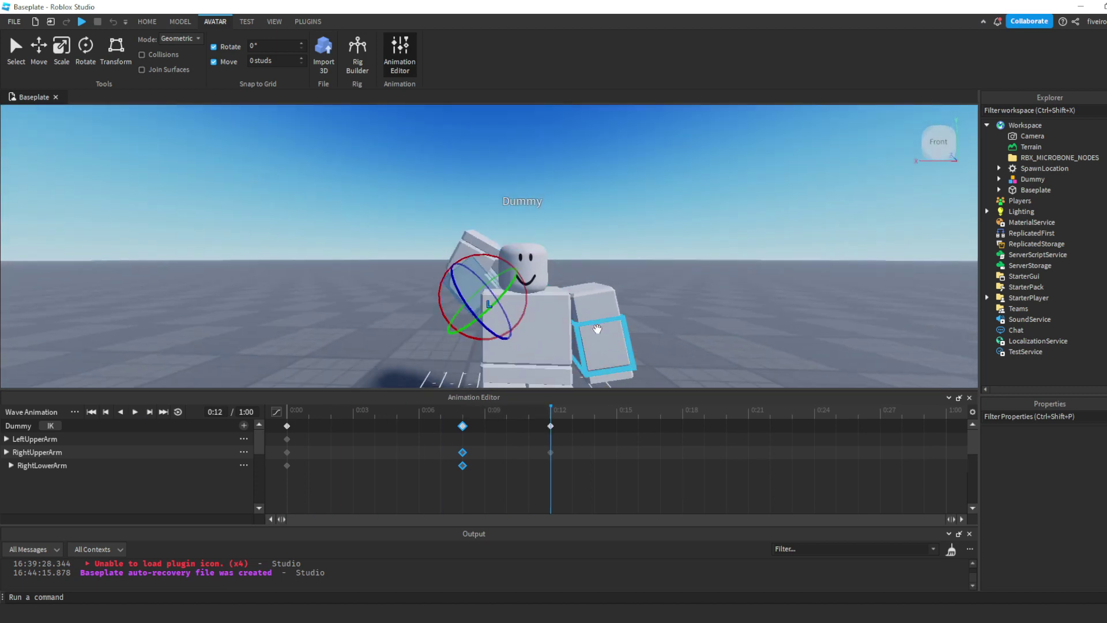
pyautogui.click(693, 282)
pyautogui.moveTo(693, 283); pyautogui.dragTo(695, 285, button='right')
pyautogui.scroll(4, 694, 283)
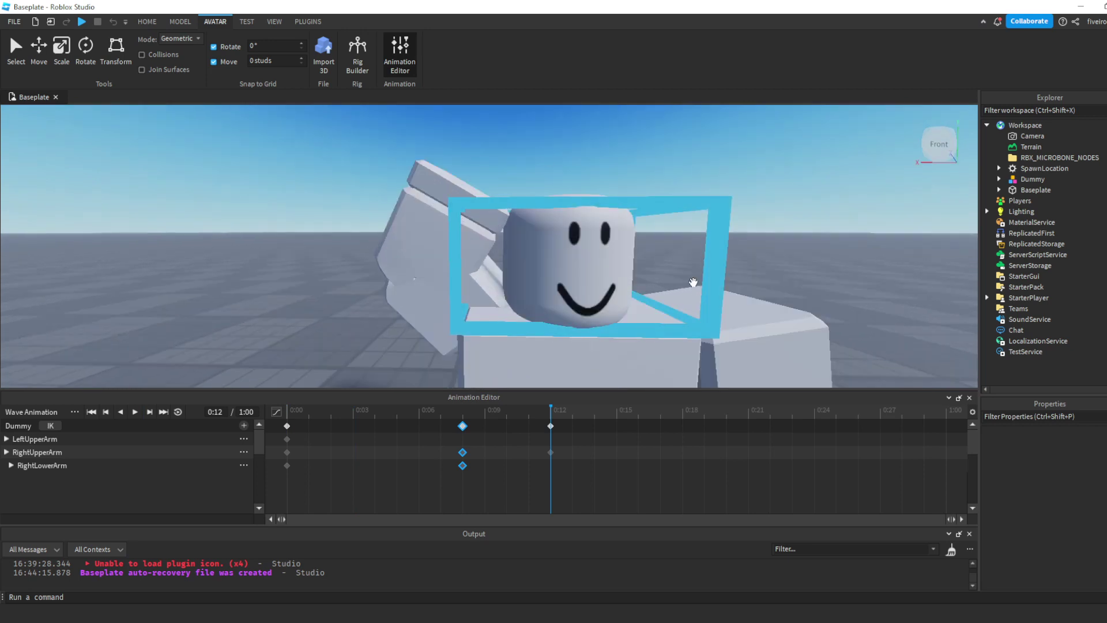
pyautogui.scroll(-5, 694, 283)
# - Copy the raised-arm keyframes from 0:08 to 0:15 and play back the wave
pyautogui.click(473, 420)
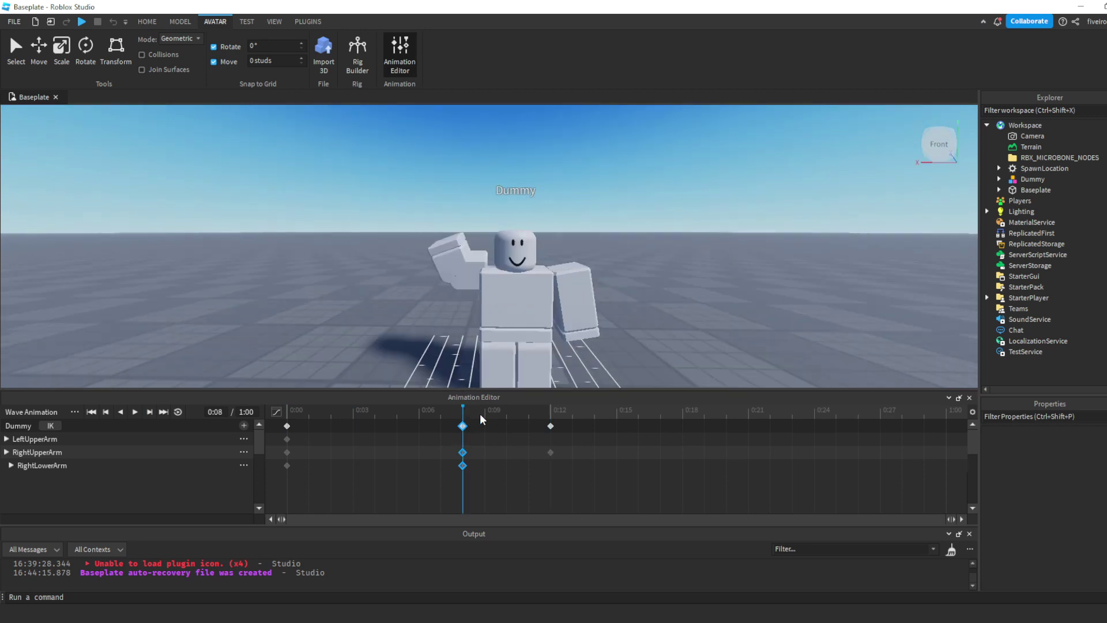
pyautogui.moveTo(480, 414)
pyautogui.mouseDown()
pyautogui.moveTo(547, 420)
pyautogui.moveTo(465, 409)
pyautogui.mouseUp()
pyautogui.click(462, 426)
pyautogui.rightClick(462, 426)
pyautogui.click(490, 473)
pyautogui.moveTo(551, 418); pyautogui.dragTo(619, 413)
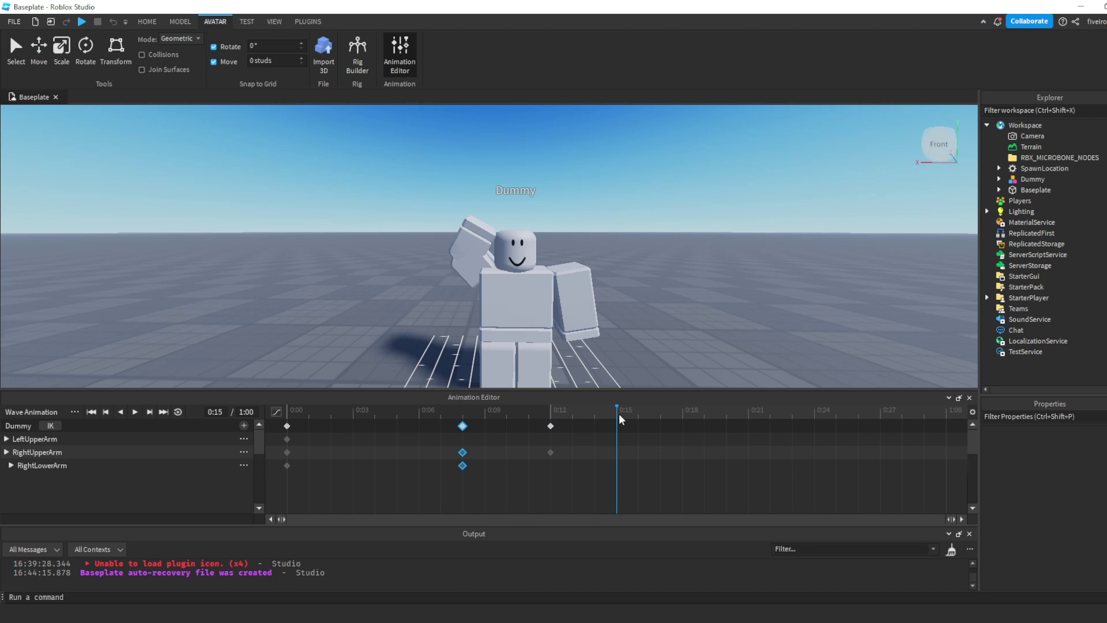
pyautogui.hotkey('ctrl', 'v')
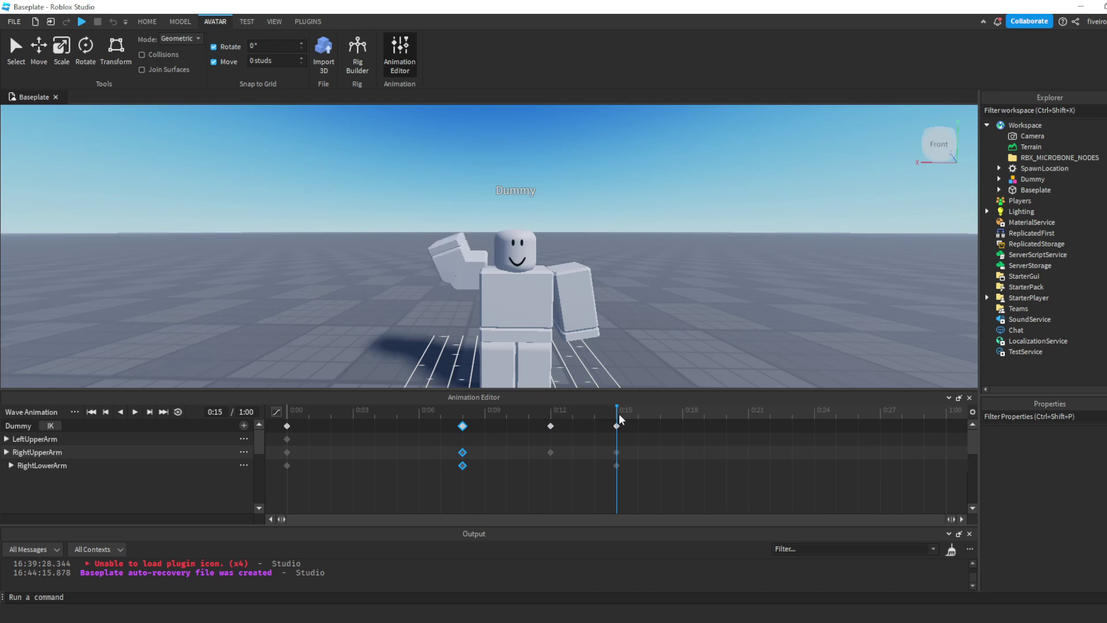
pyautogui.press('space')
pyautogui.press('space')
pyautogui.press('space')
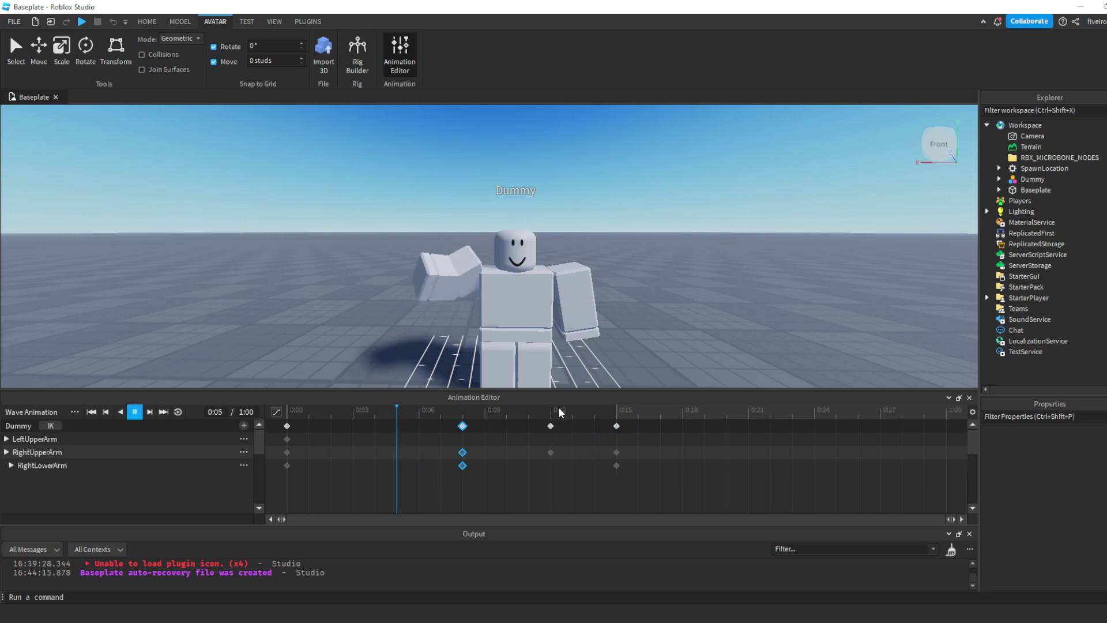
# - Copy the inward-swing keyframe from 0:12 to 0:17
pyautogui.click(551, 426)
pyautogui.click(662, 450)
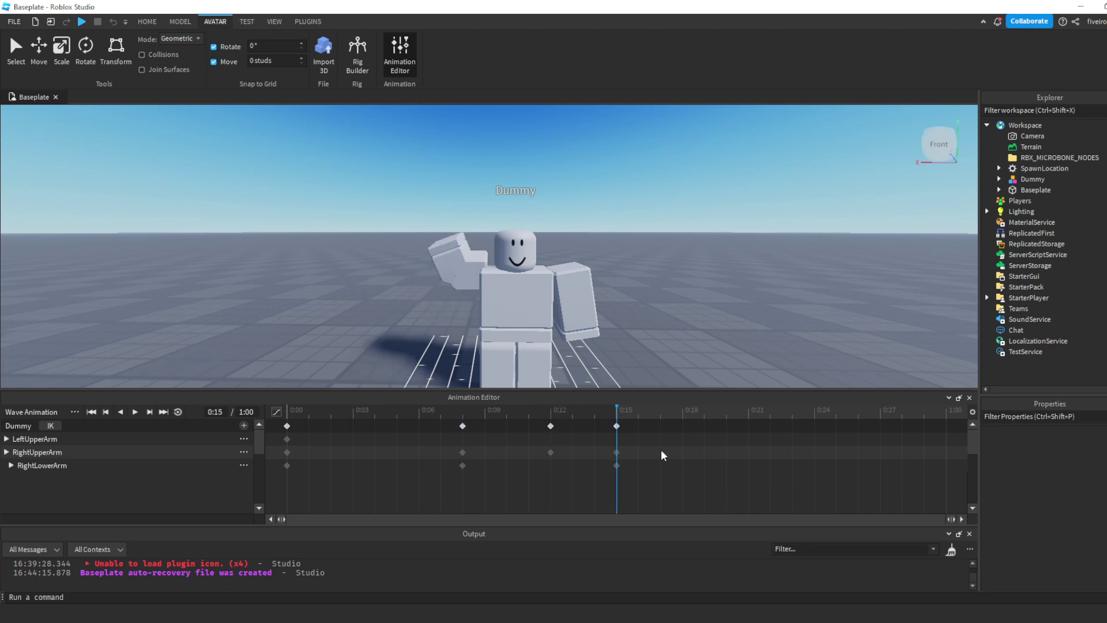
pyautogui.click(553, 411)
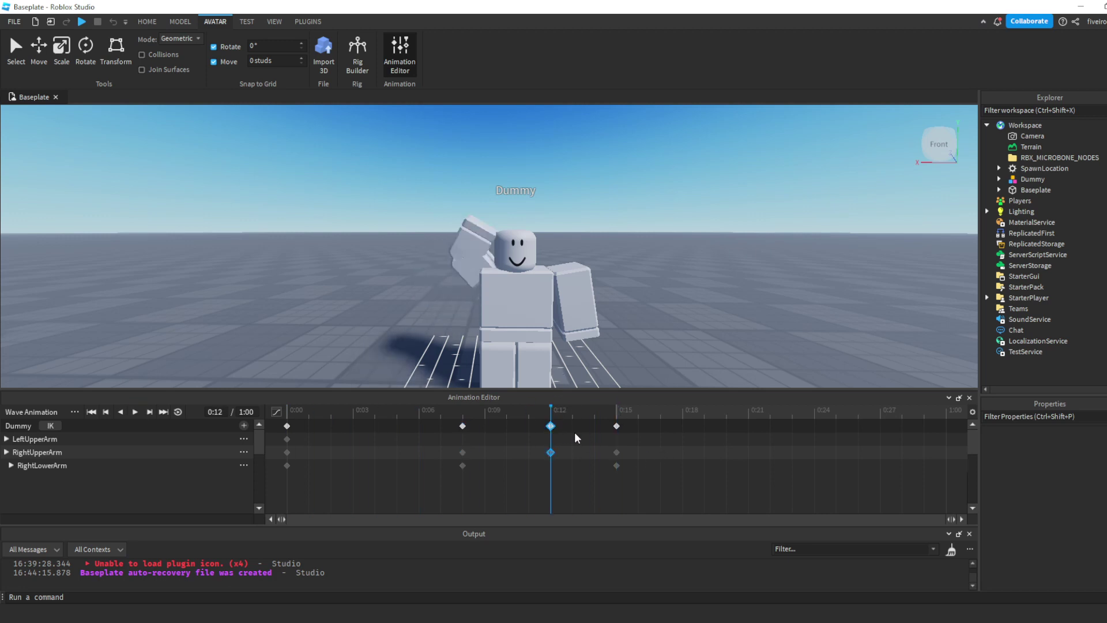
pyautogui.click(659, 410)
pyautogui.hotkey('ctrl', 'v')
# - Copy the outward-pose keyframes from 0:15 to 0:19 and play back the extended wave
pyautogui.click(617, 426)
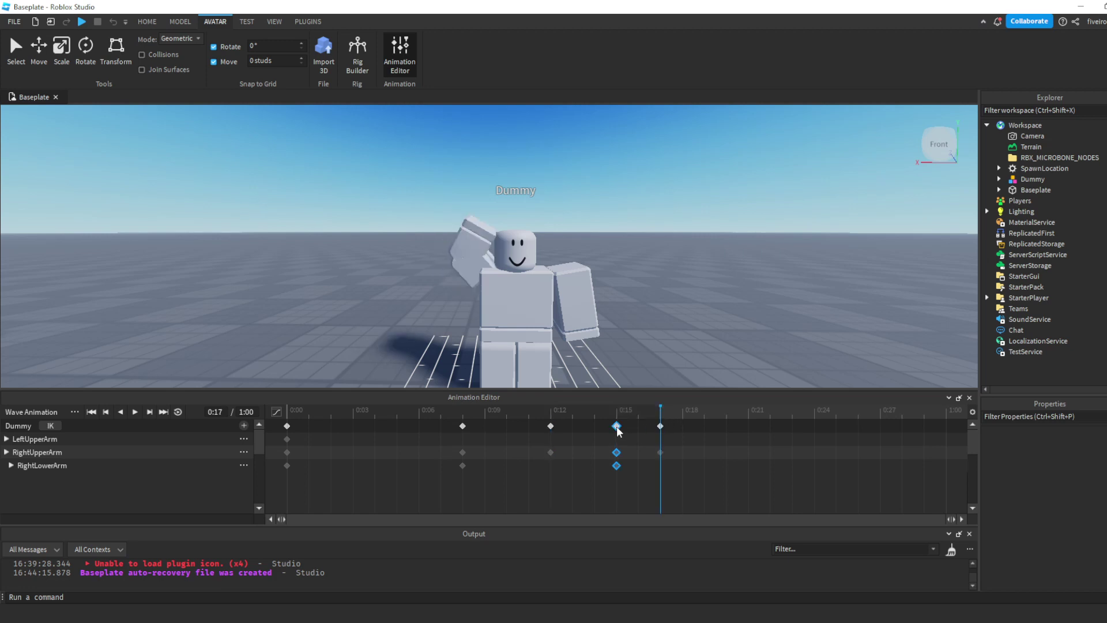
pyautogui.click(693, 413)
pyautogui.click(702, 413)
pyautogui.hotkey('ctrl', 'v')
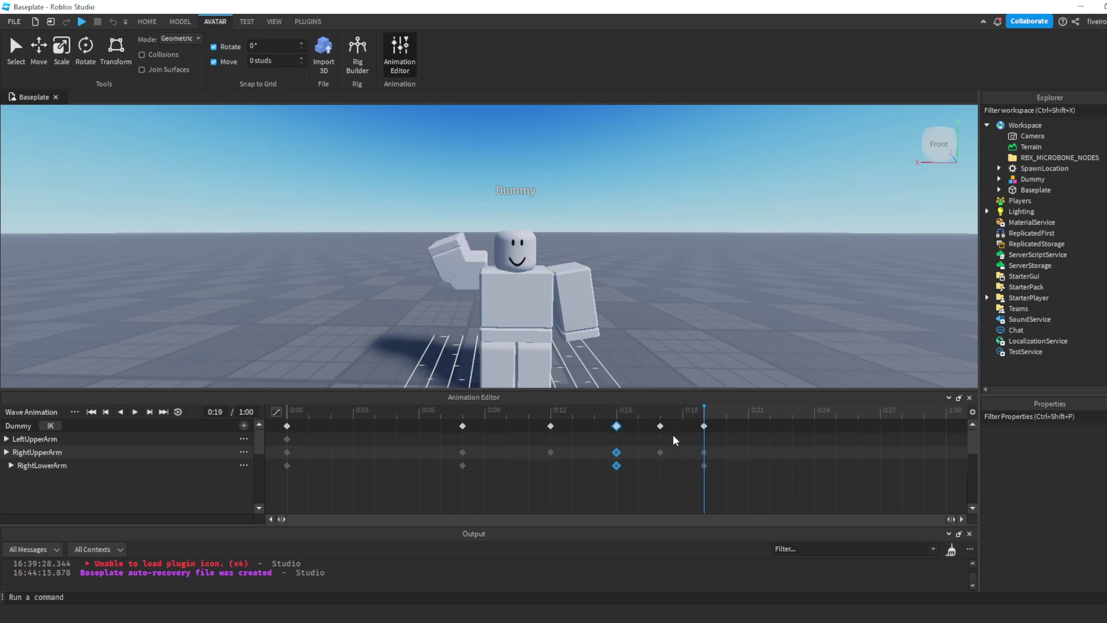
pyautogui.press('space')
# - Copy the starting-pose keyframes from 0:00 to 1:00 and preview the arm's return
pyautogui.click(287, 425)
pyautogui.click(936, 411)
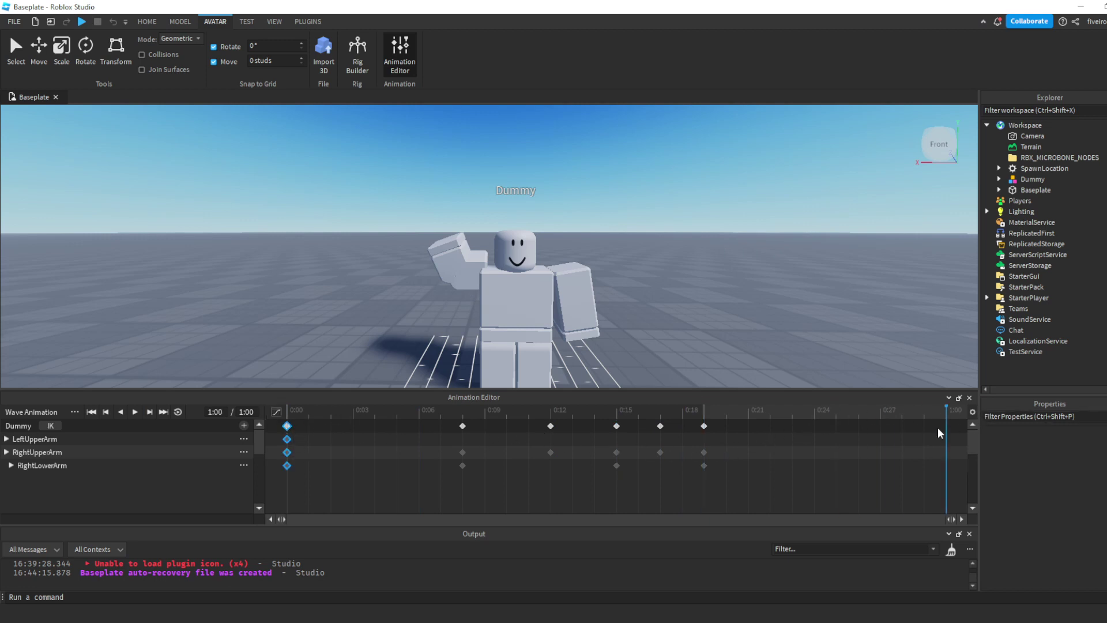
pyautogui.hotkey('ctrl', 'v')
pyautogui.press('space')
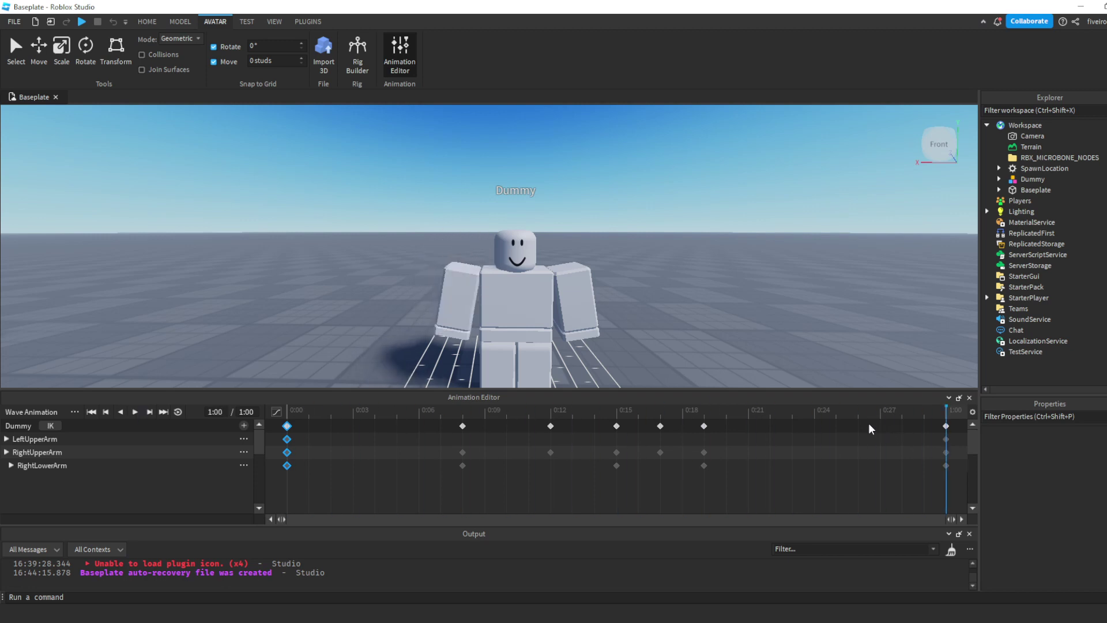
# - Play back the complete wave animation and view the dummy from farther away and close up
pyautogui.scroll(-3, 726, 307)
pyautogui.moveTo(726, 307); pyautogui.dragTo(727, 307, button='right')
pyautogui.press('space')
pyautogui.press('space')
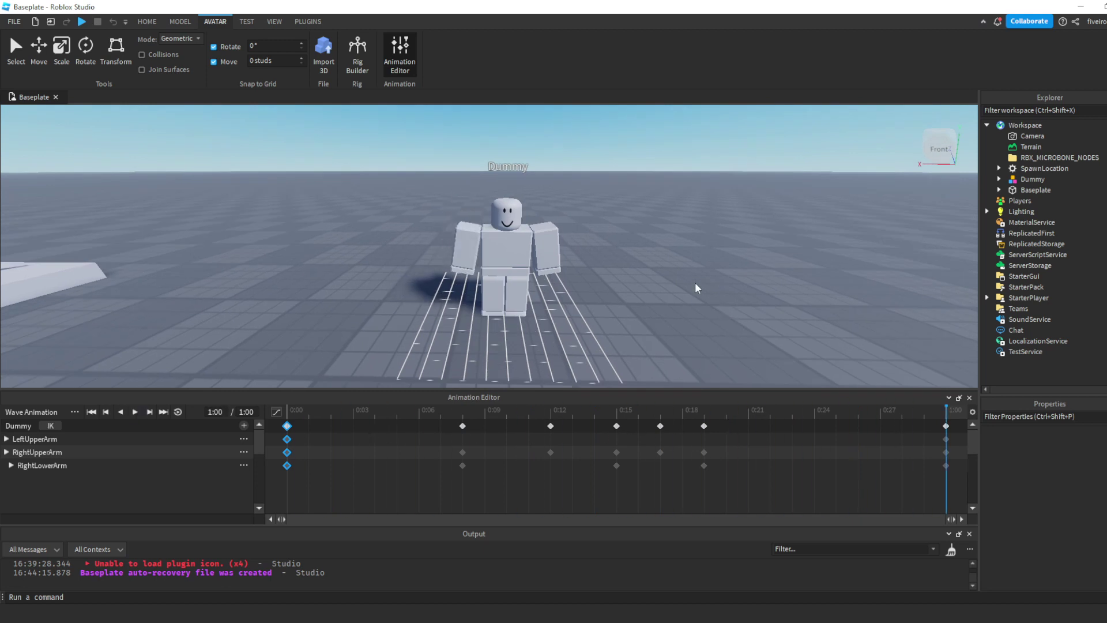
pyautogui.scroll(6, 596, 283)
pyautogui.scroll(-5, 594, 282)
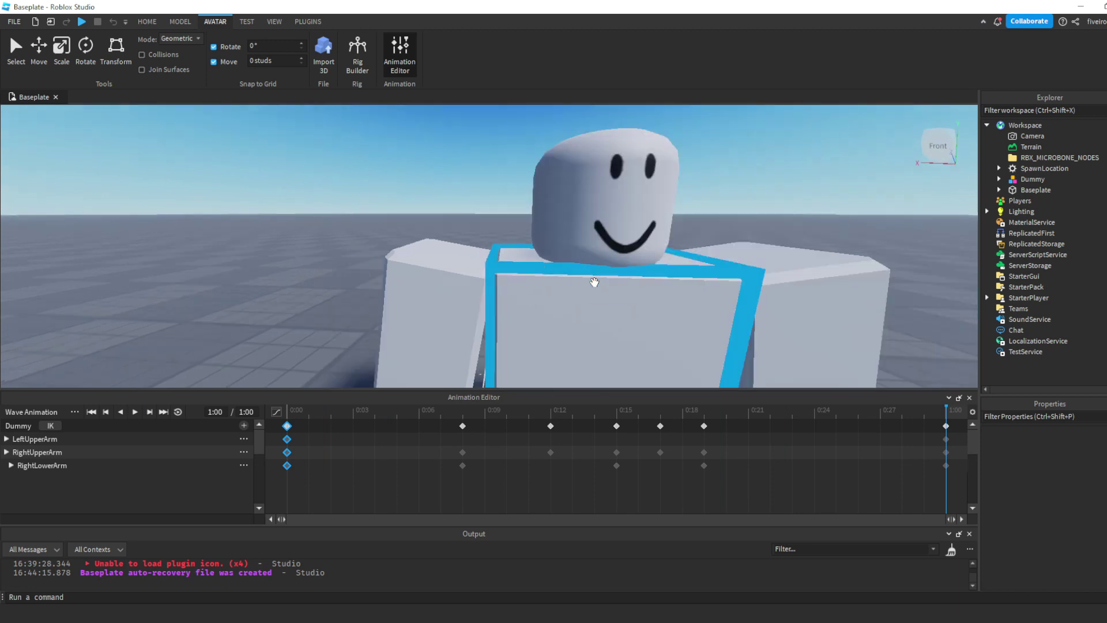
pyautogui.scroll(3, 299, 386)
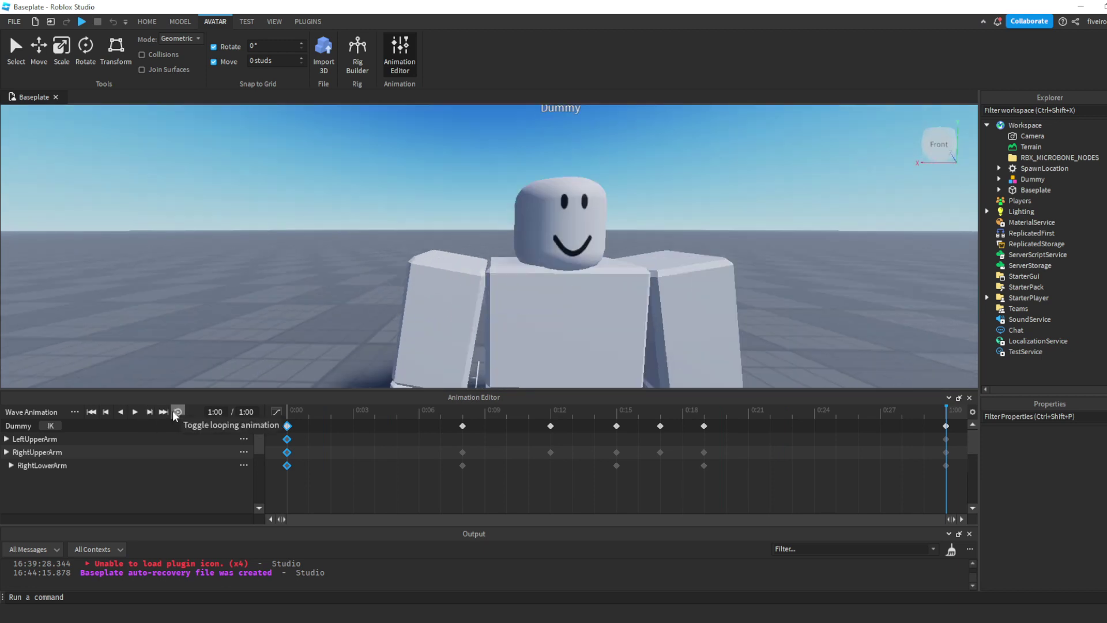
# - Turn on looping, watch the wave animation repeat, and turn looping back off
pyautogui.click(173, 411)
pyautogui.press('space')
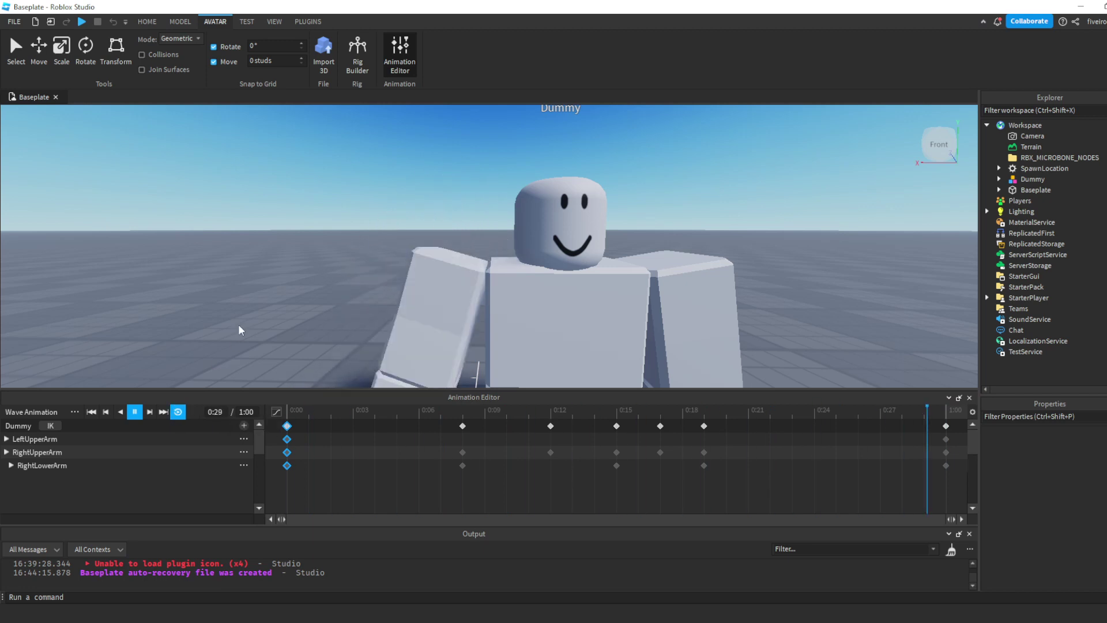
pyautogui.scroll(-5, 240, 325)
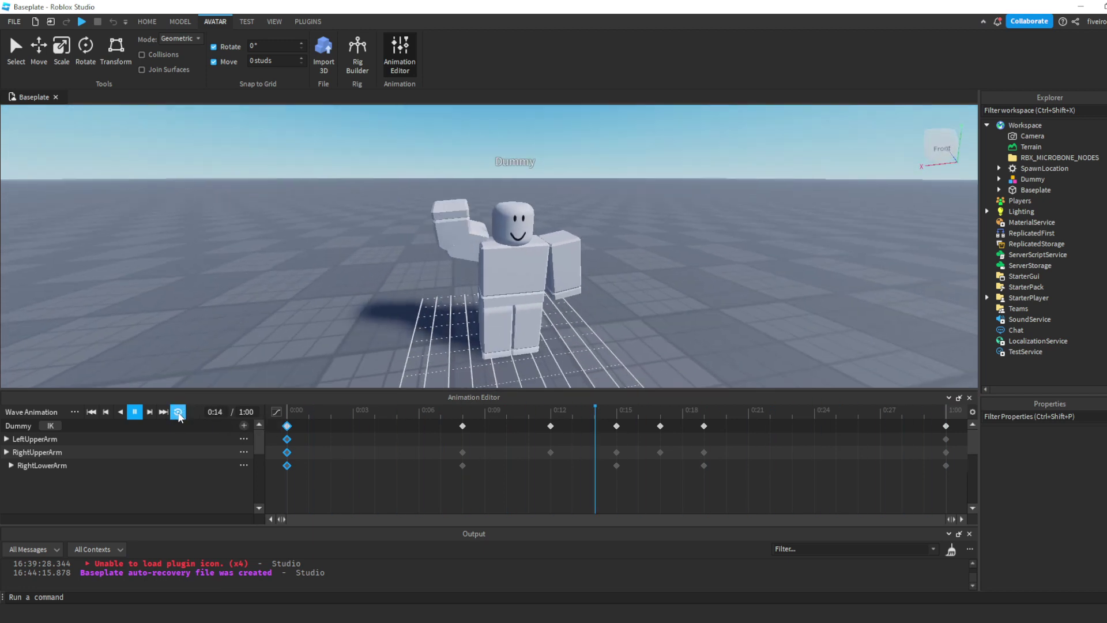
pyautogui.click(179, 413)
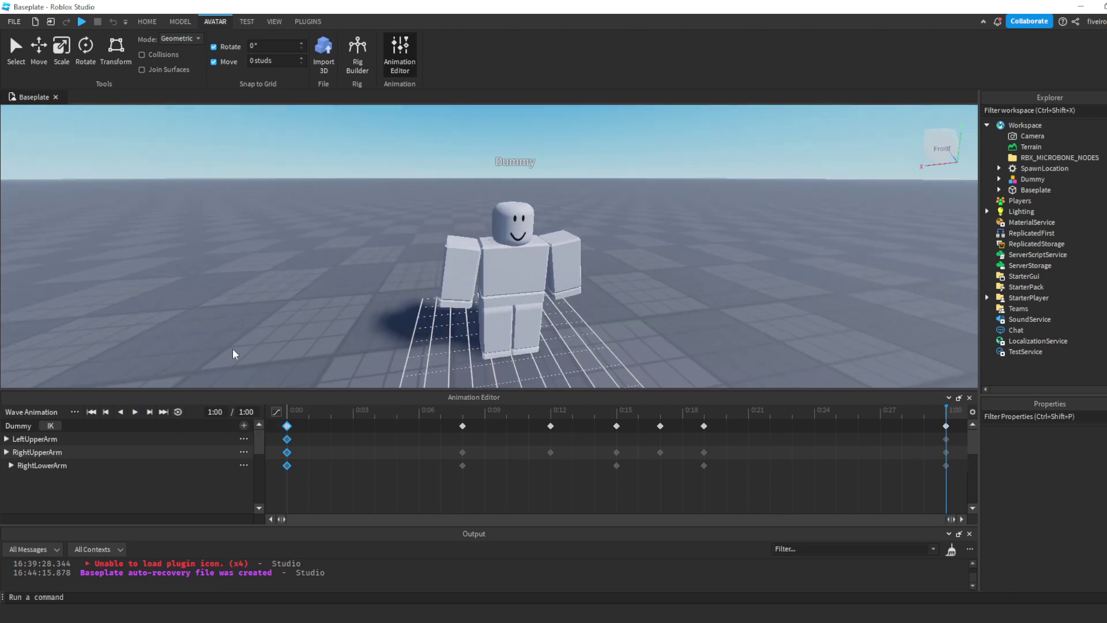
pyautogui.scroll(5, 233, 349)
pyautogui.scroll(-4, 226, 375)
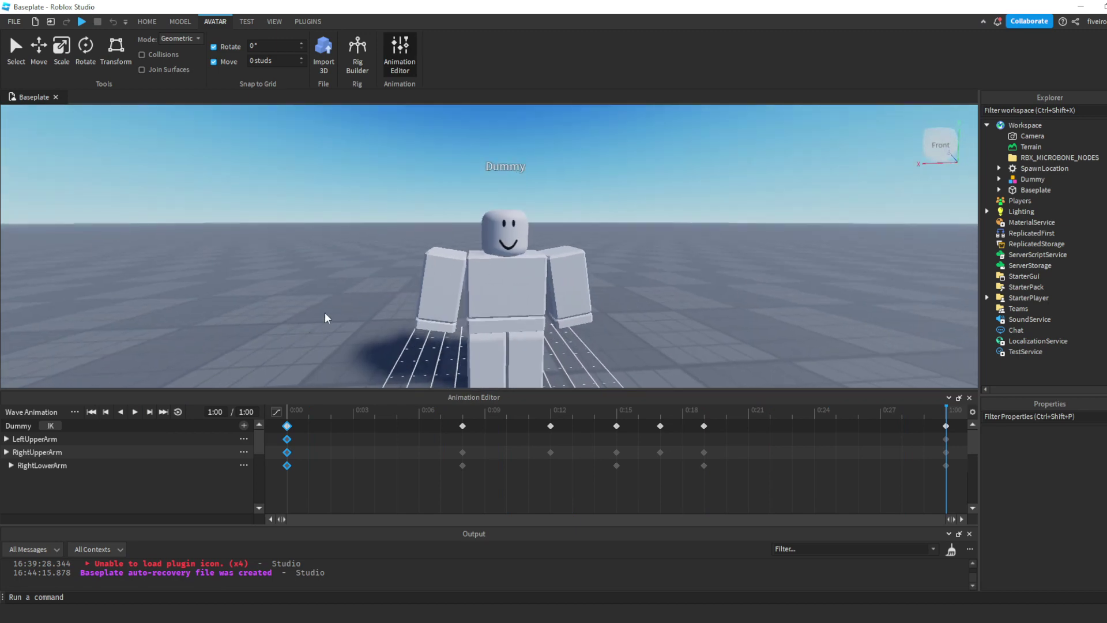
pyautogui.scroll(5, 324, 313)
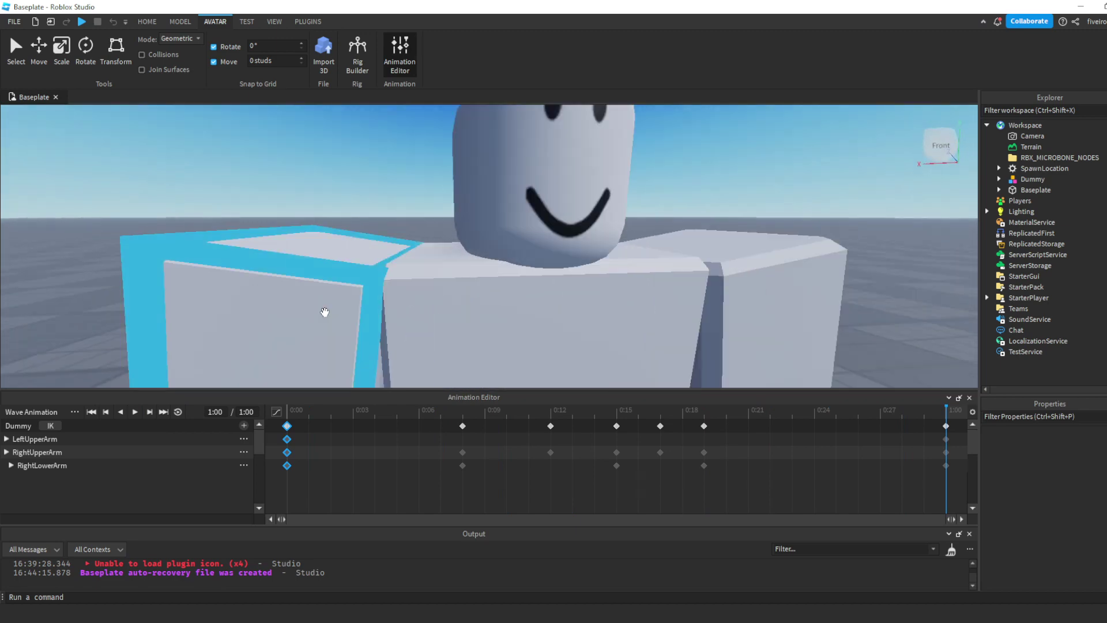
pyautogui.scroll(-6, 324, 313)
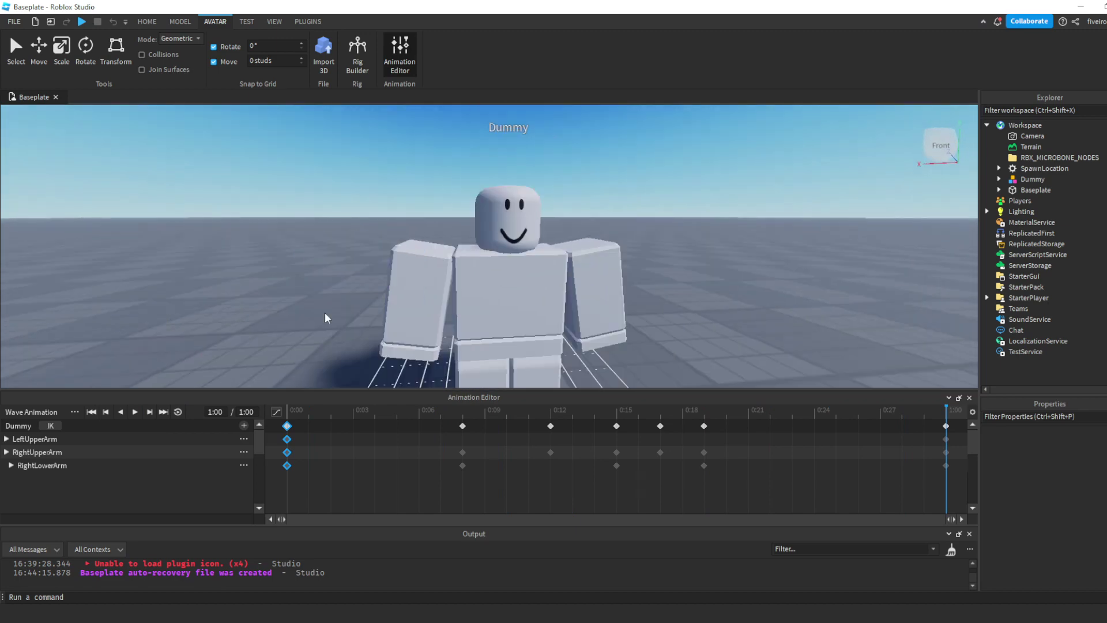
pyautogui.scroll(7, 325, 313)
pyautogui.scroll(-6, 324, 313)
pyautogui.scroll(-6, 324, 313)
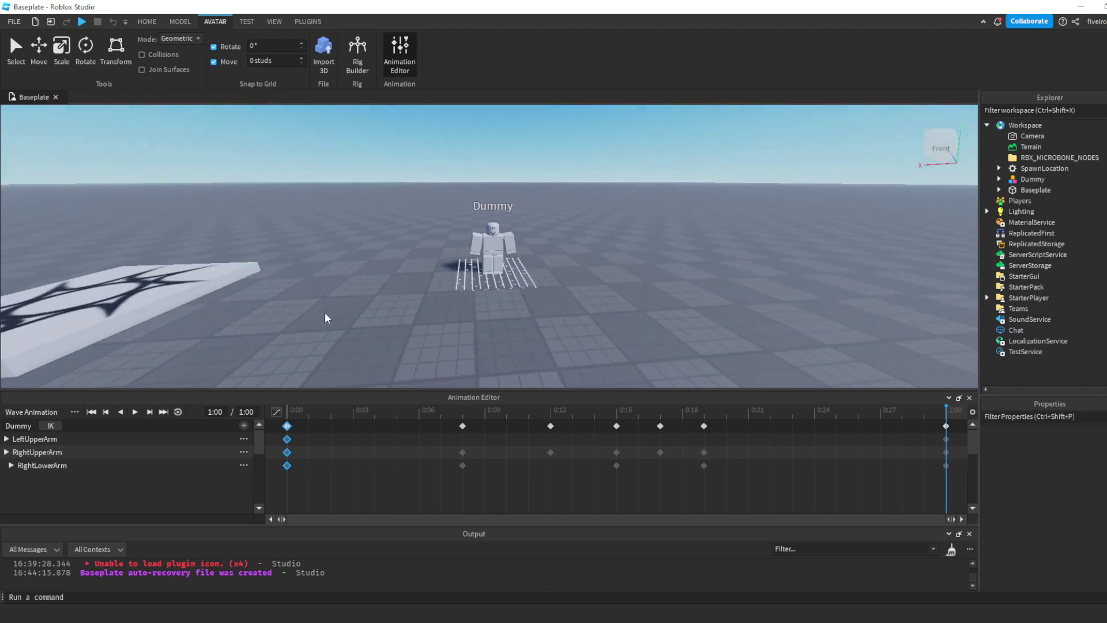
# - Play the finished wave animation through once more without looping, checking it at different viewing distances
pyautogui.press('space')
pyautogui.scroll(3, 324, 313)
pyautogui.press('space')
pyautogui.scroll(3, 325, 317)
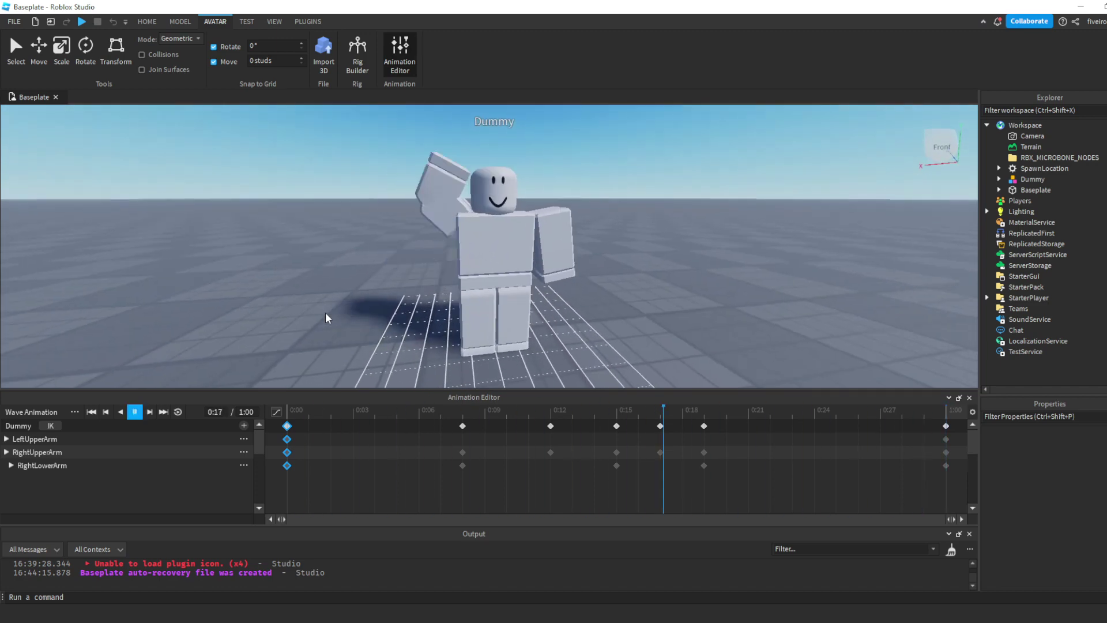
pyautogui.scroll(-6, 325, 312)
pyautogui.scroll(8, 325, 313)
pyautogui.moveTo(326, 313); pyautogui.dragTo(325, 313, button='right')
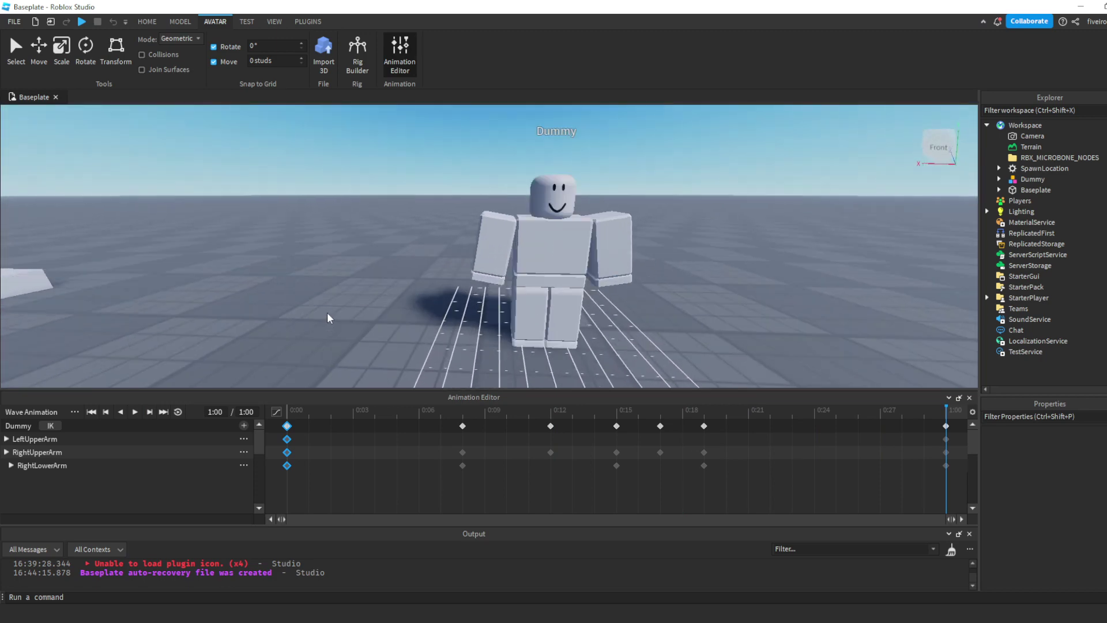
pyautogui.scroll(5, 327, 313)
pyautogui.scroll(-5, 327, 313)
pyautogui.scroll(6, 327, 313)
pyautogui.scroll(2, 327, 313)
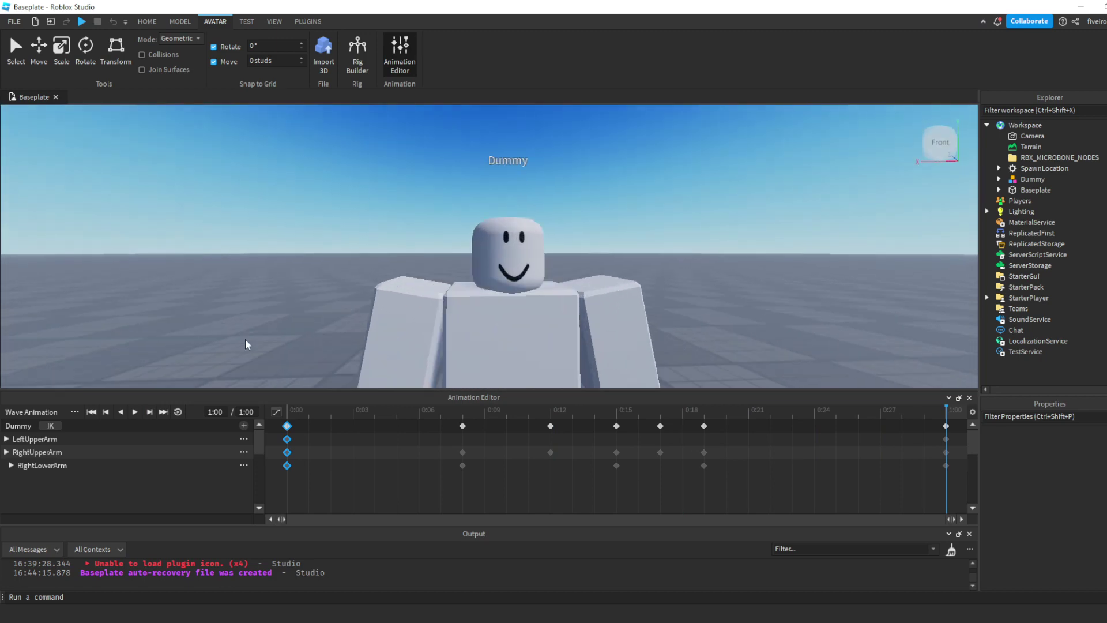
# - Set the wave animation's priority to Action
pyautogui.click(74, 413)
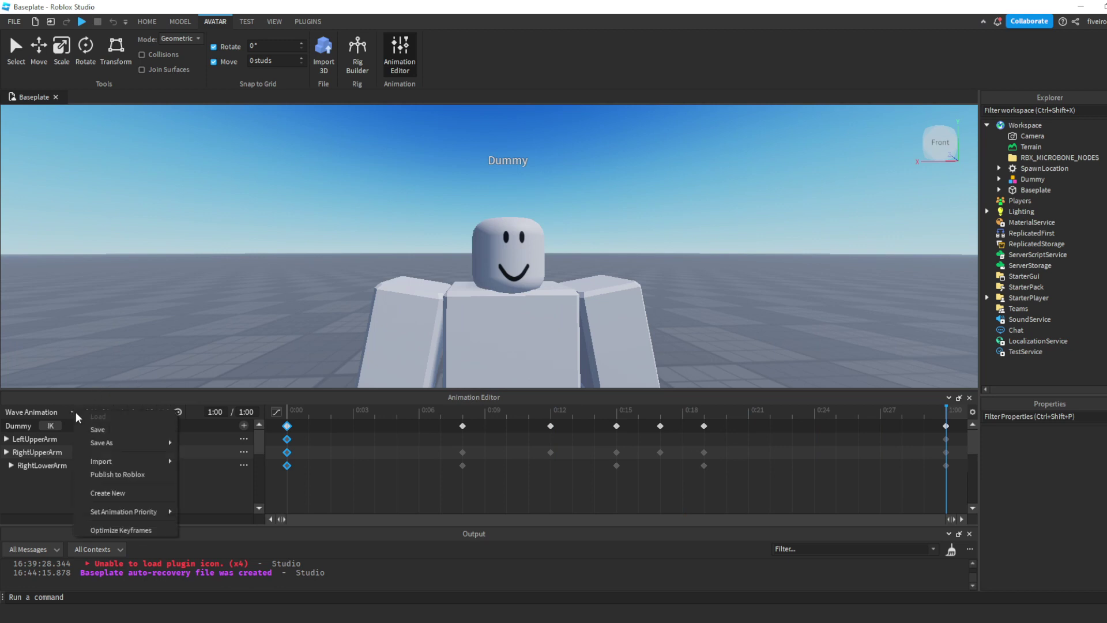
pyautogui.moveTo(116, 445)
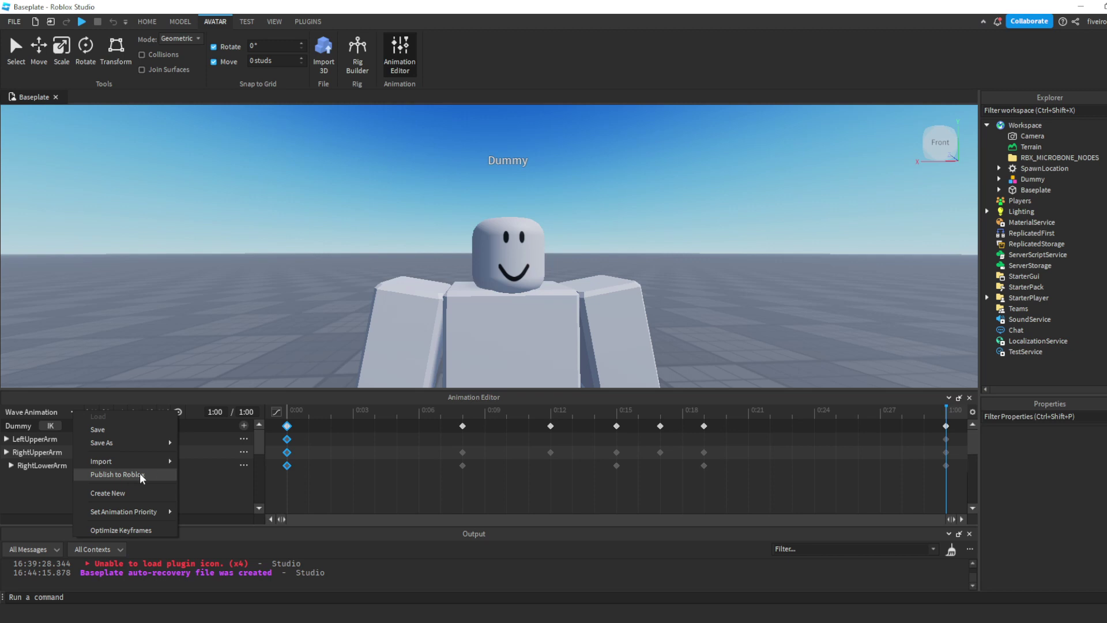
pyautogui.moveTo(143, 514)
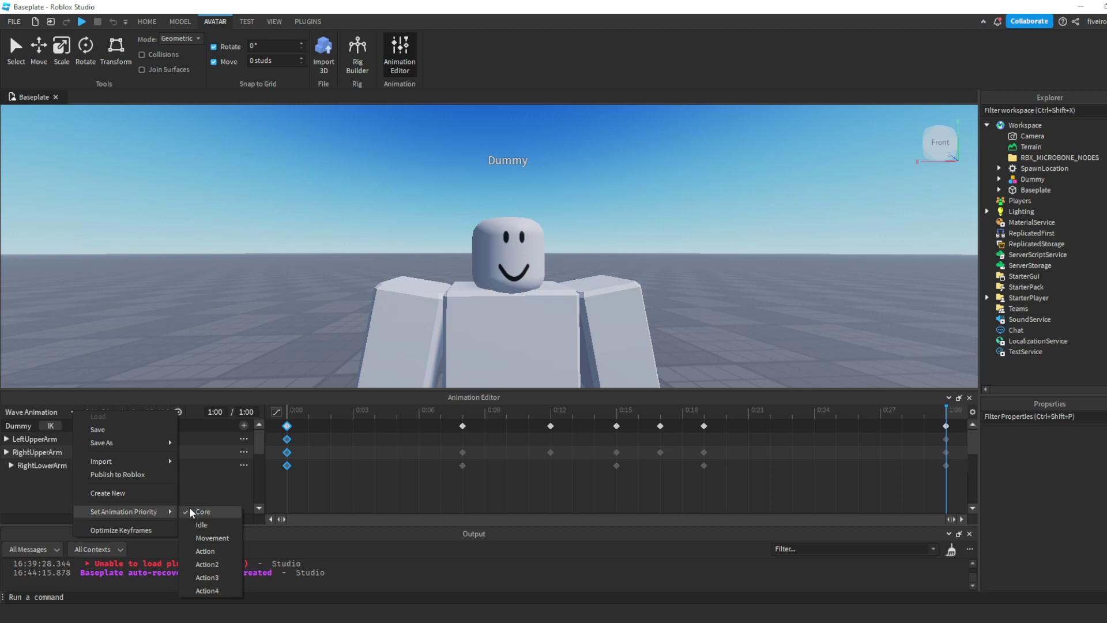
pyautogui.click(212, 551)
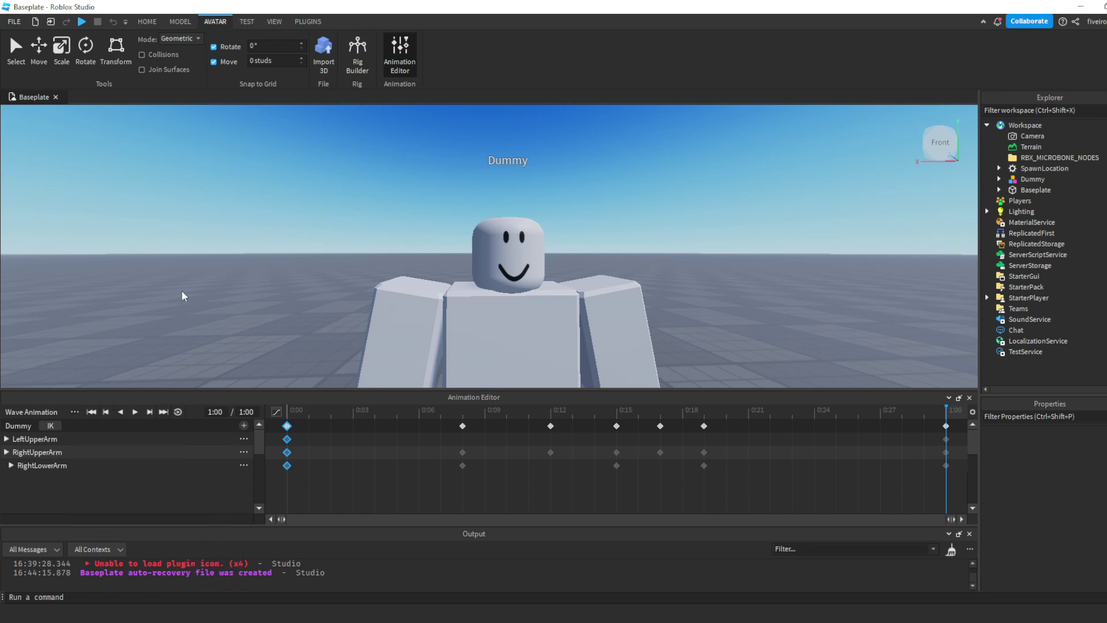
pyautogui.scroll(-5, 181, 296)
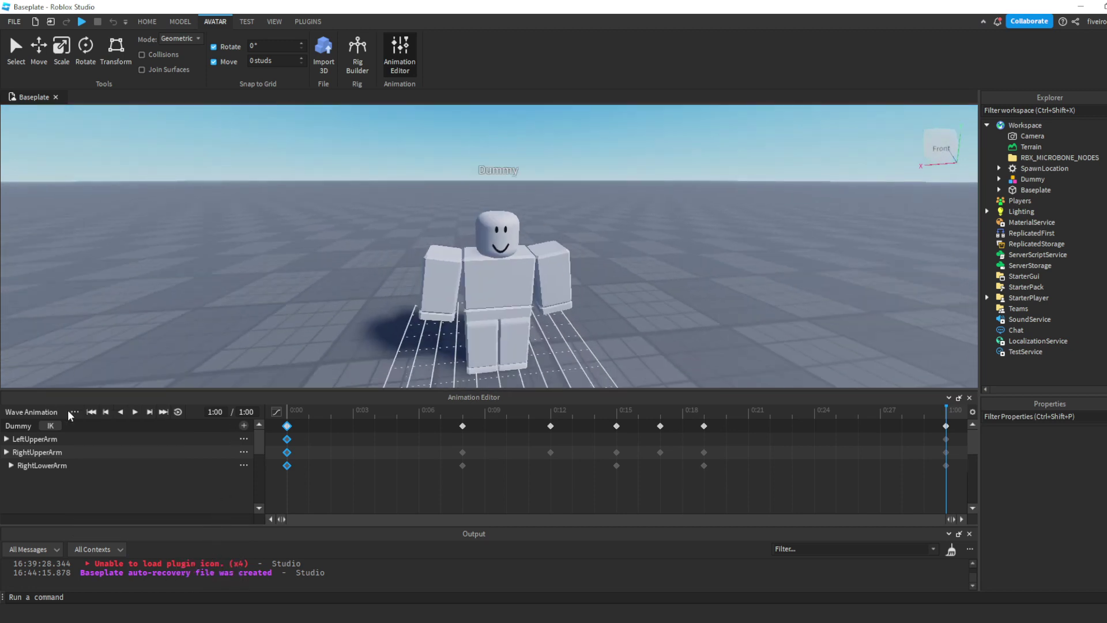
# - Set the wave animation's priority back to Core and check the selected priority option
pyautogui.click(70, 411)
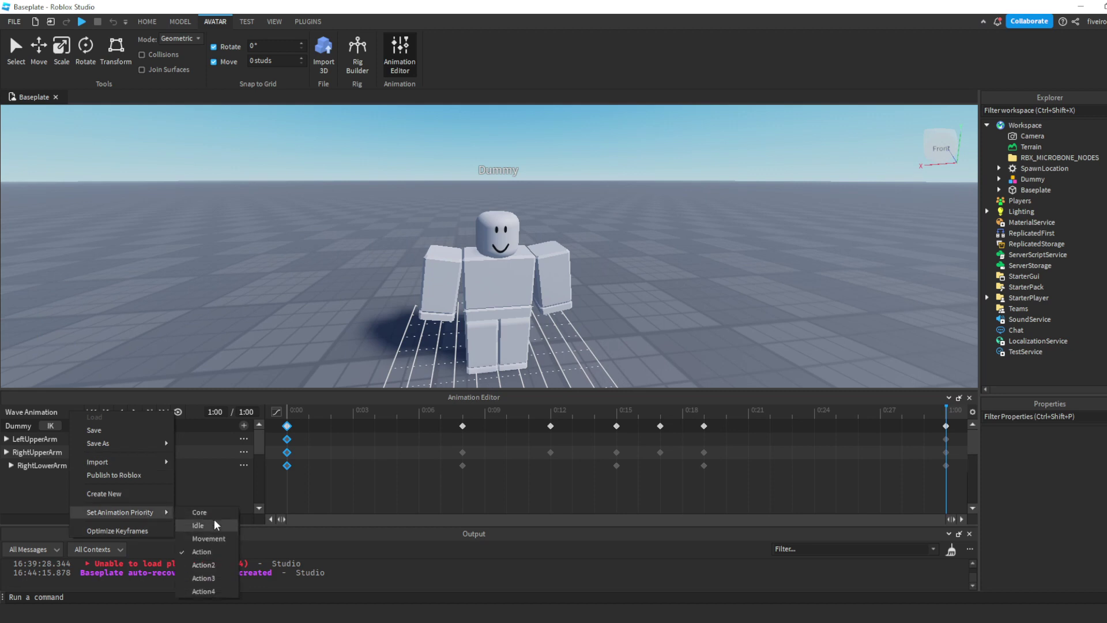
pyautogui.click(213, 516)
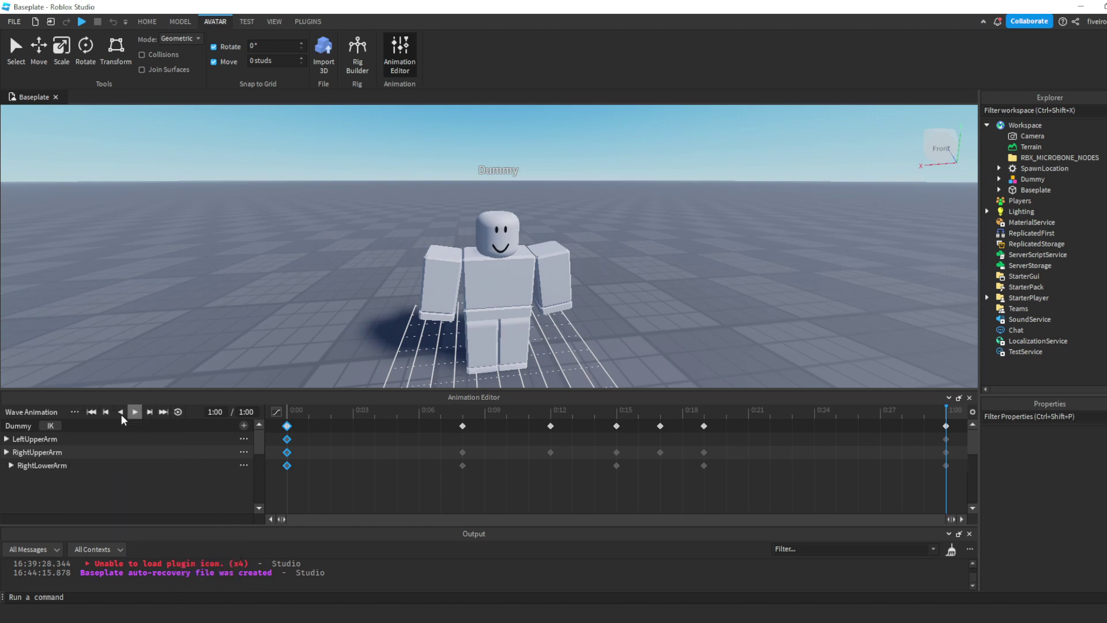
pyautogui.click(70, 410)
pyautogui.moveTo(151, 508)
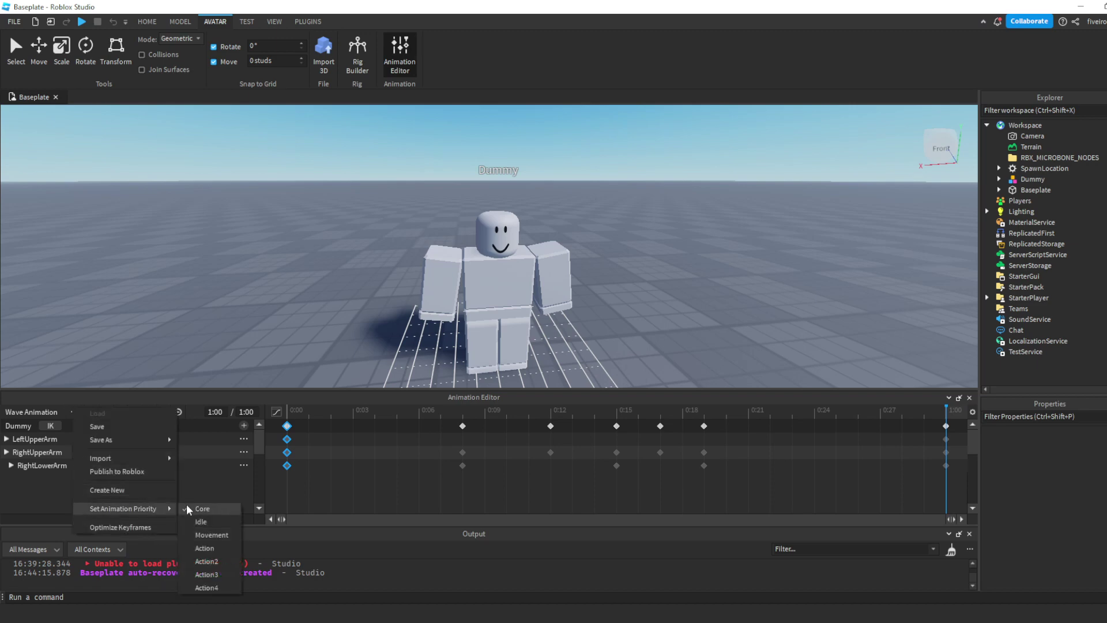